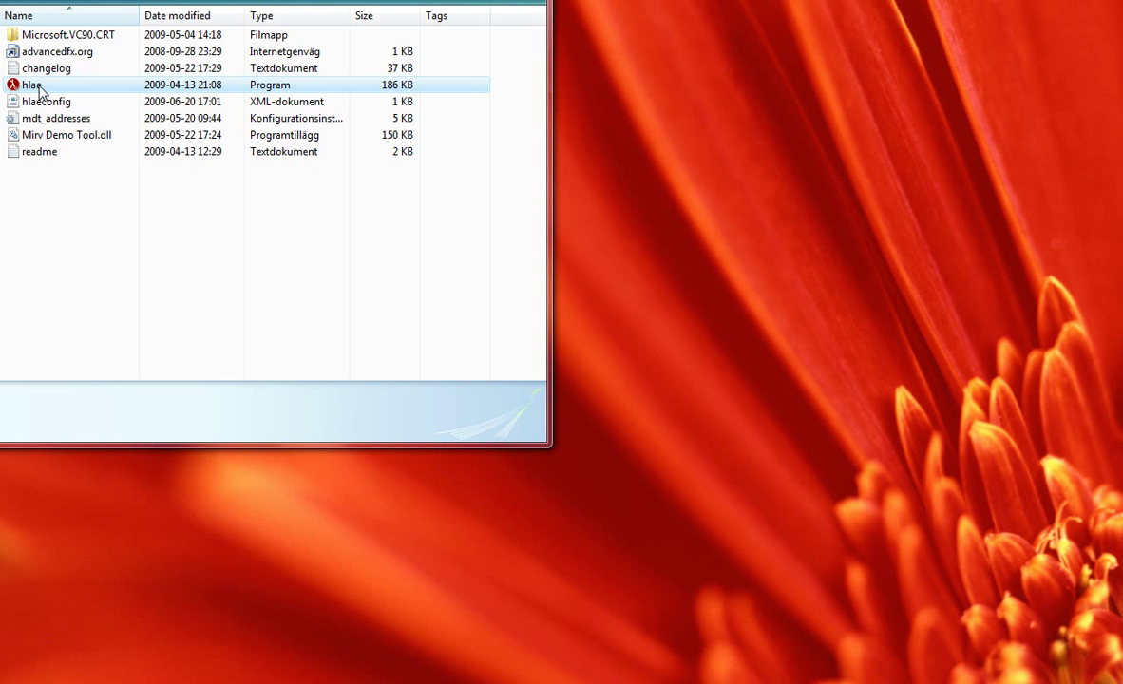
# Start the hlae program from the file list and enlarge its window to fill the screen.
pyautogui.doubleClick(38, 86)
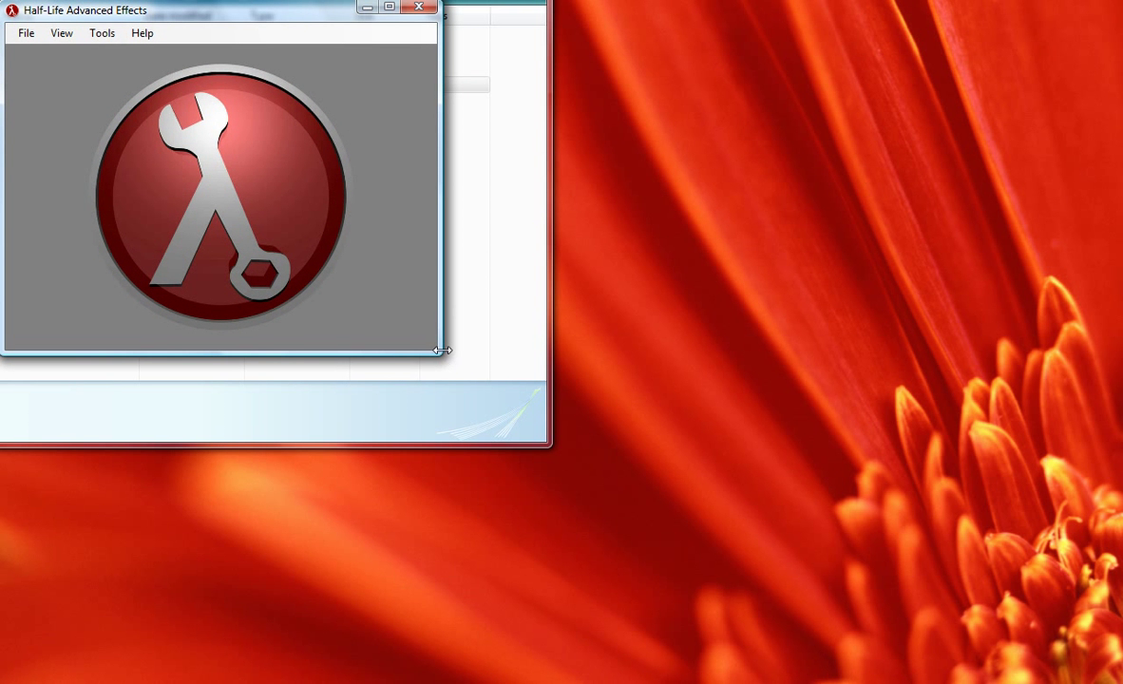
pyautogui.moveTo(440, 350); pyautogui.dragTo(1119, 683)
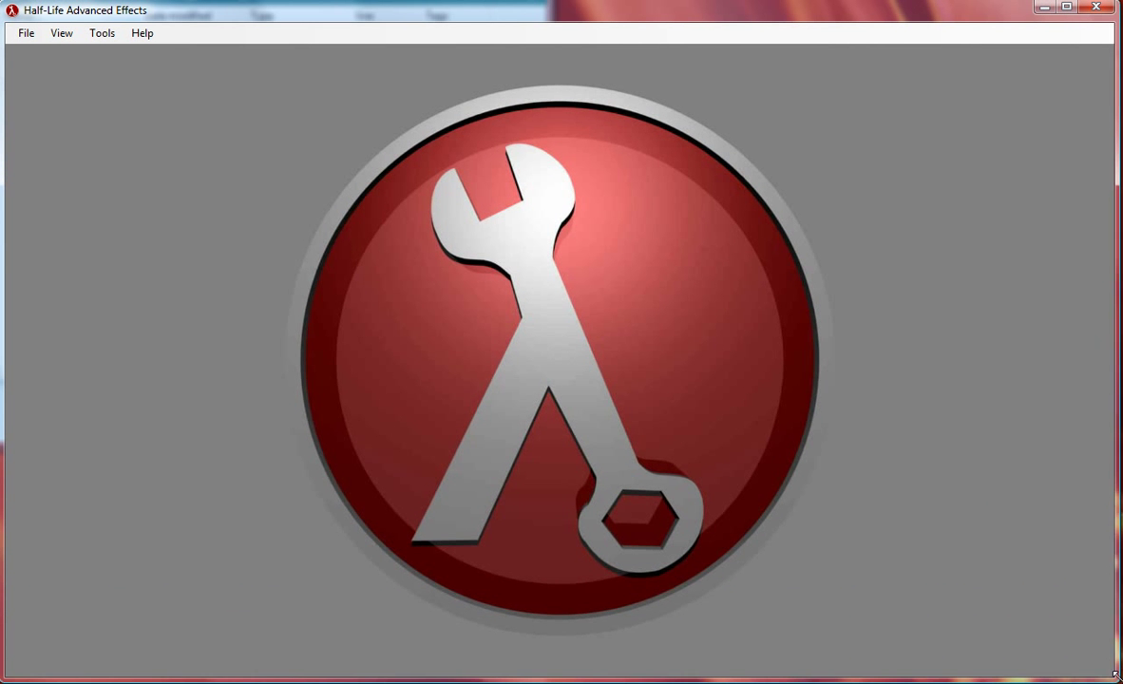
# Launch the cstrike (Counter-Strike) modification with the -demoedit option at a forced resolution of 1280 by 720.
pyautogui.click(17, 34)
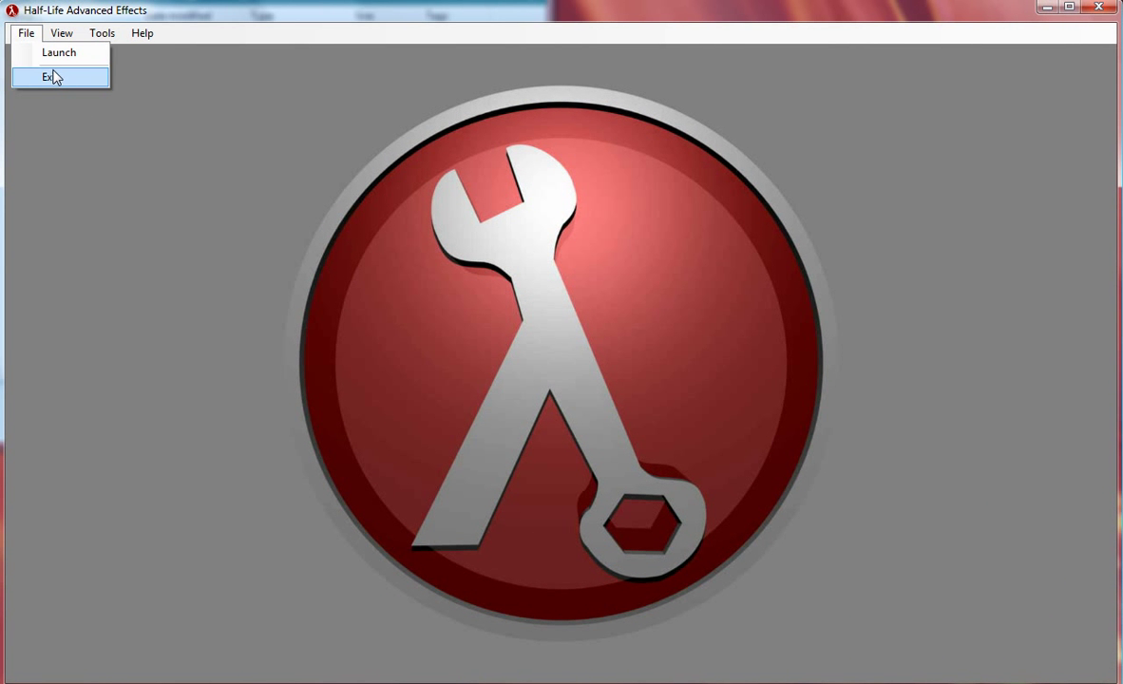
pyautogui.click(57, 50)
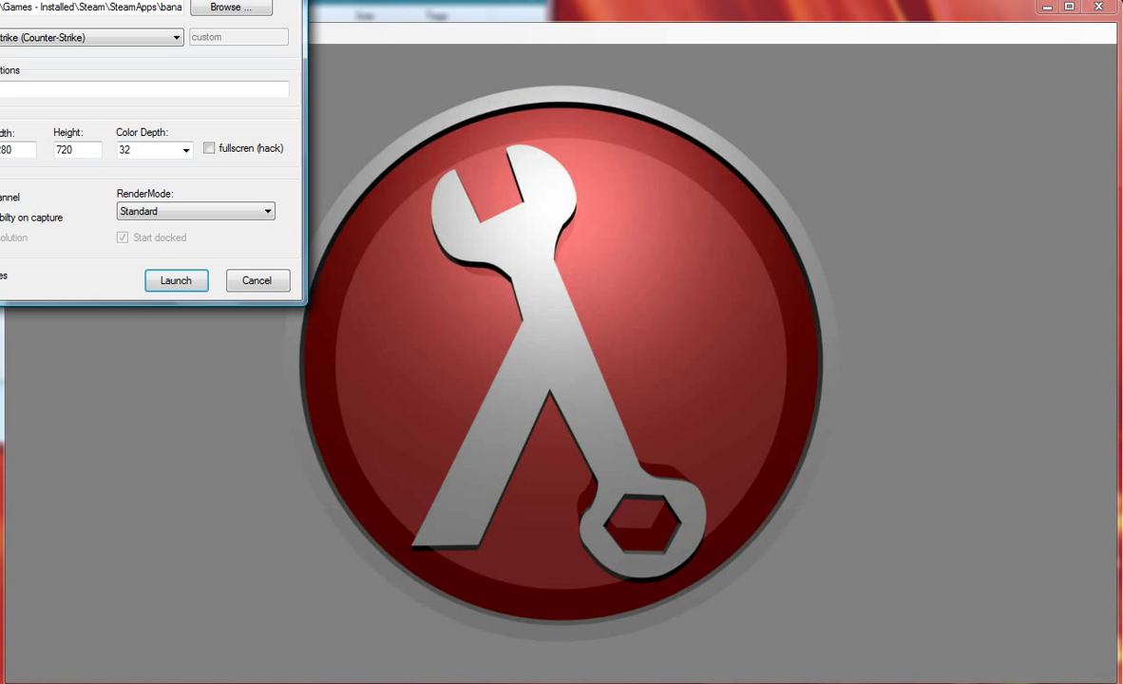
pyautogui.moveTo(150, 0); pyautogui.dragTo(342, 166)
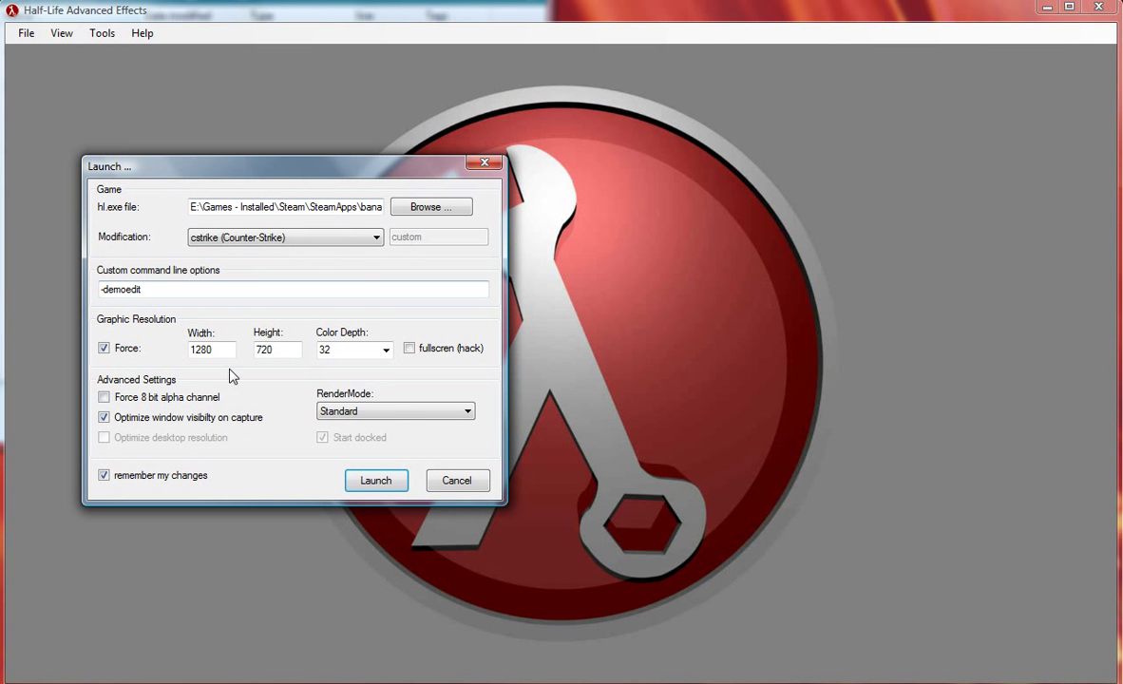
pyautogui.doubleClick(204, 350)
pyautogui.click(219, 353)
pyautogui.doubleClick(213, 351)
pyautogui.doubleClick(269, 350)
pyautogui.click(372, 481)
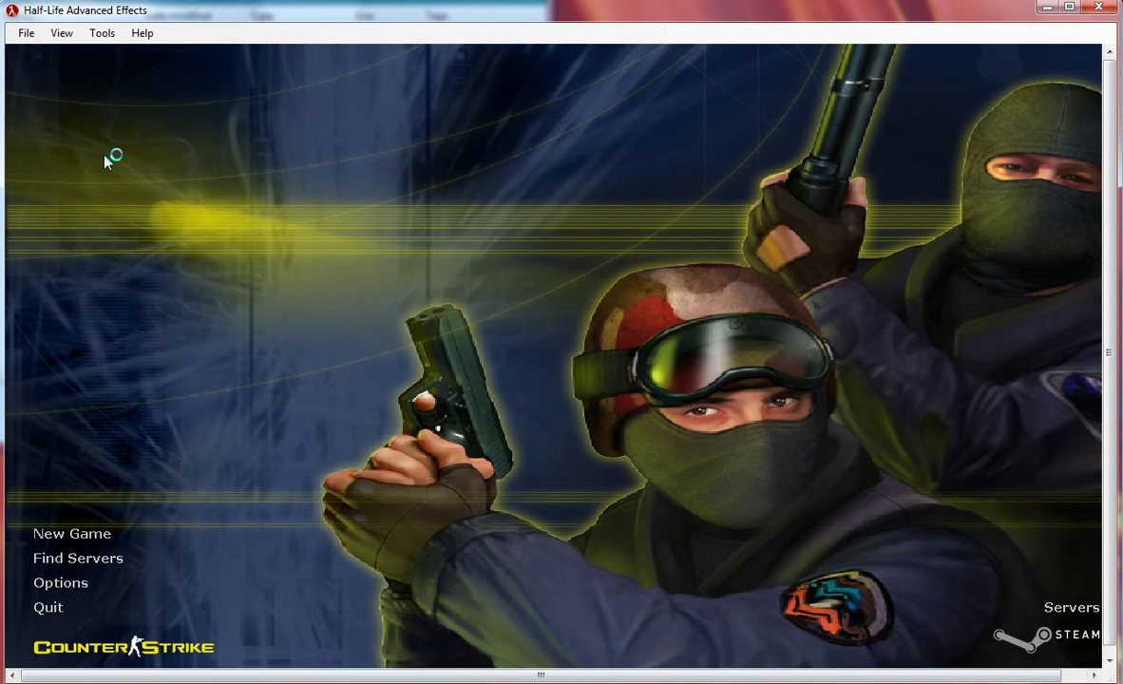
# Hide the HUD and the observer crosshair with the console commands hud_draw 0 and cl_observercrosshair 0.
pyautogui.write('h')
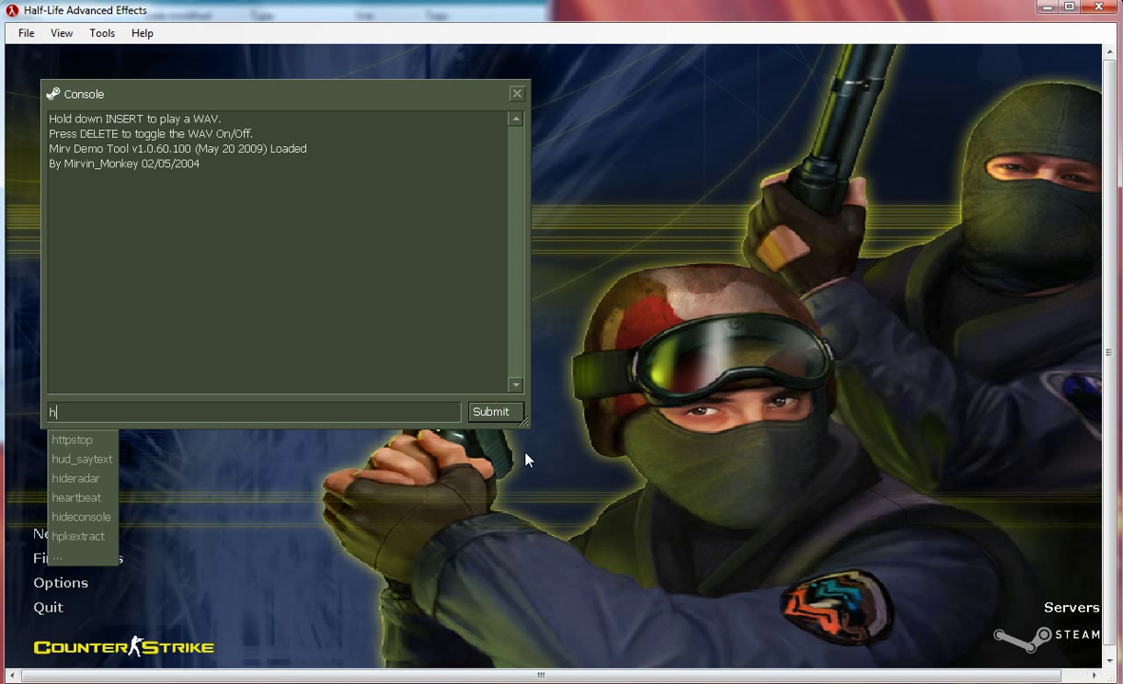
pyautogui.write('ud_draw 9')
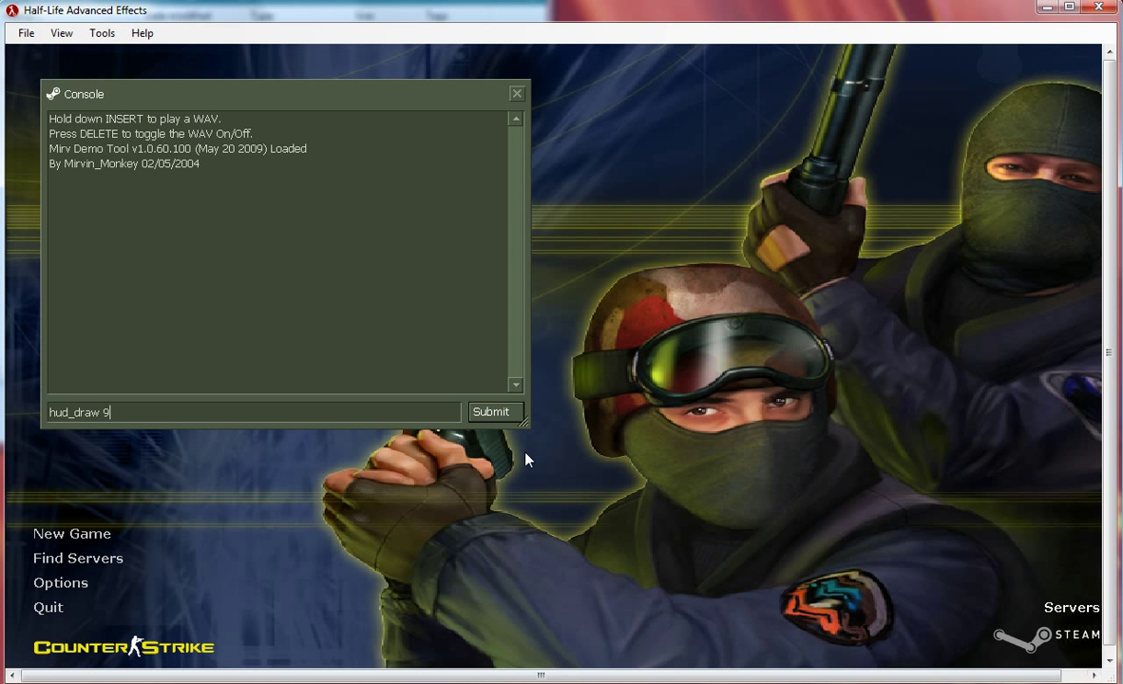
pyautogui.press('Return')
pyautogui.write('cl_ob')
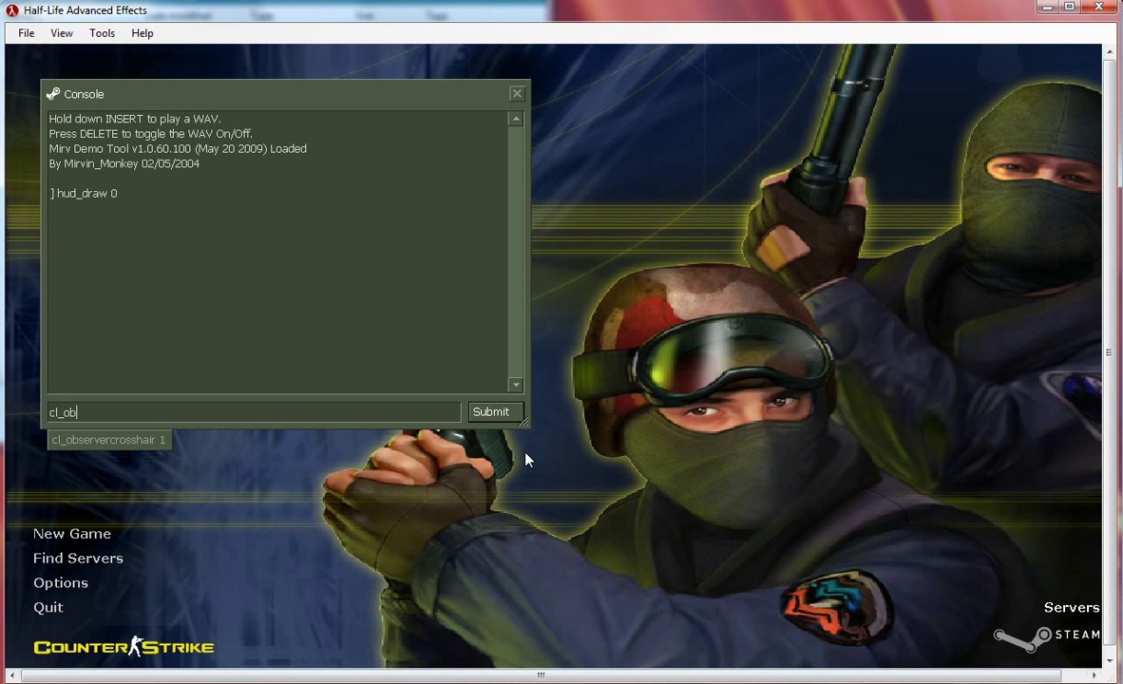
pyautogui.press('Tab')
pyautogui.write('0')
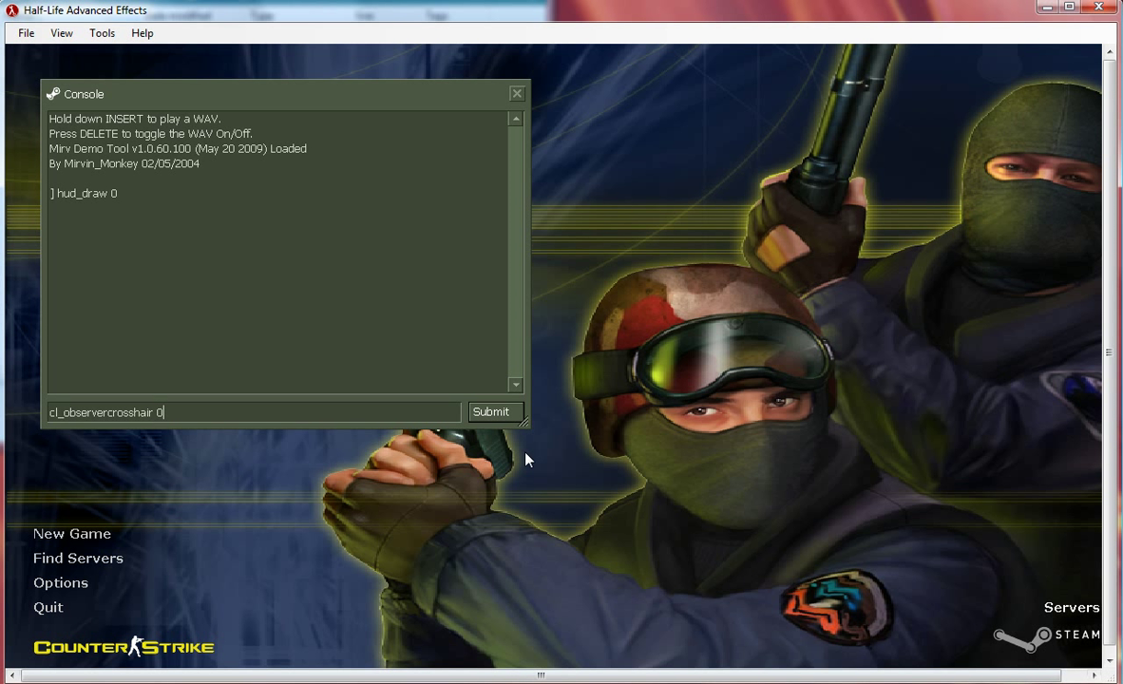
pyautogui.press('Return')
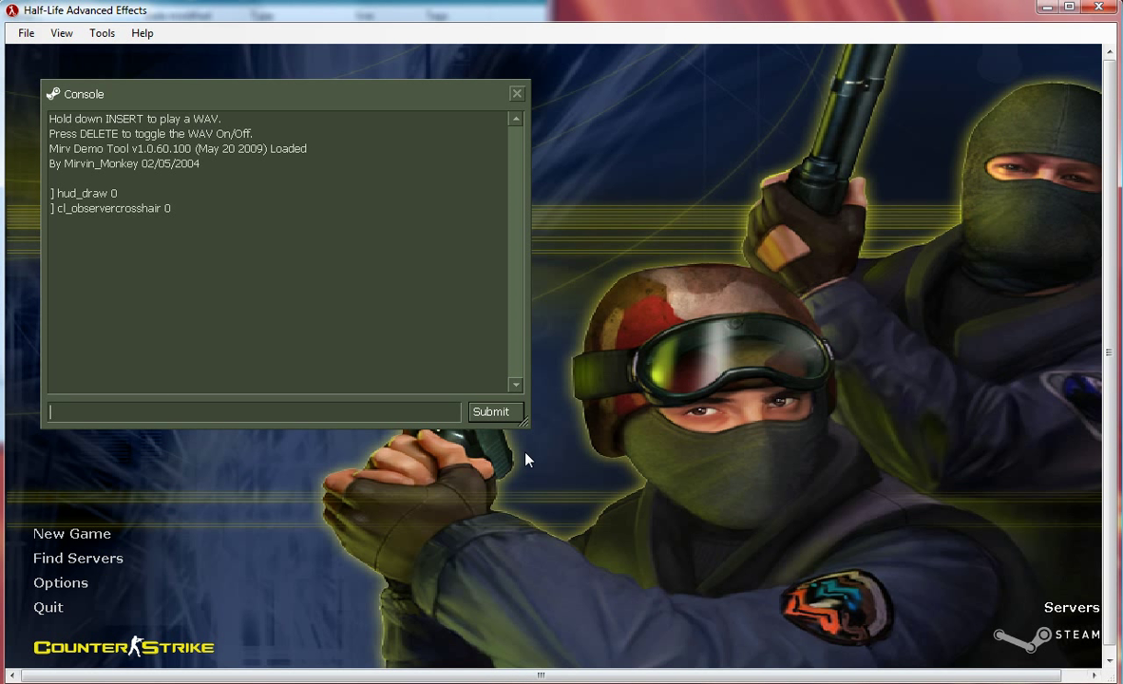
# Force HLTV mode for demos with the console command dem_forcehltv 1.
pyautogui.write('dem_fo')
pyautogui.press('Tab')
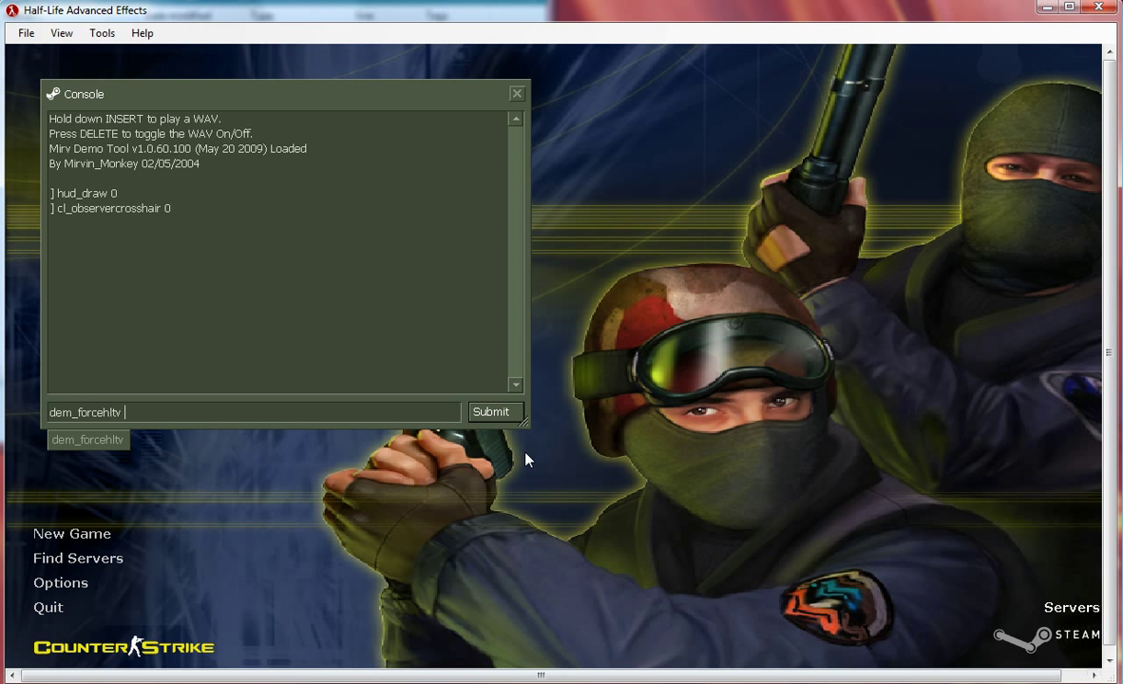
pyautogui.write('1')
pyautogui.press('Return')
# Load DUST2bossTJURNACKEstormzz.dem with the viewdemo command and return to the game view to place the free camera.
pyautogui.write('viewdemo')
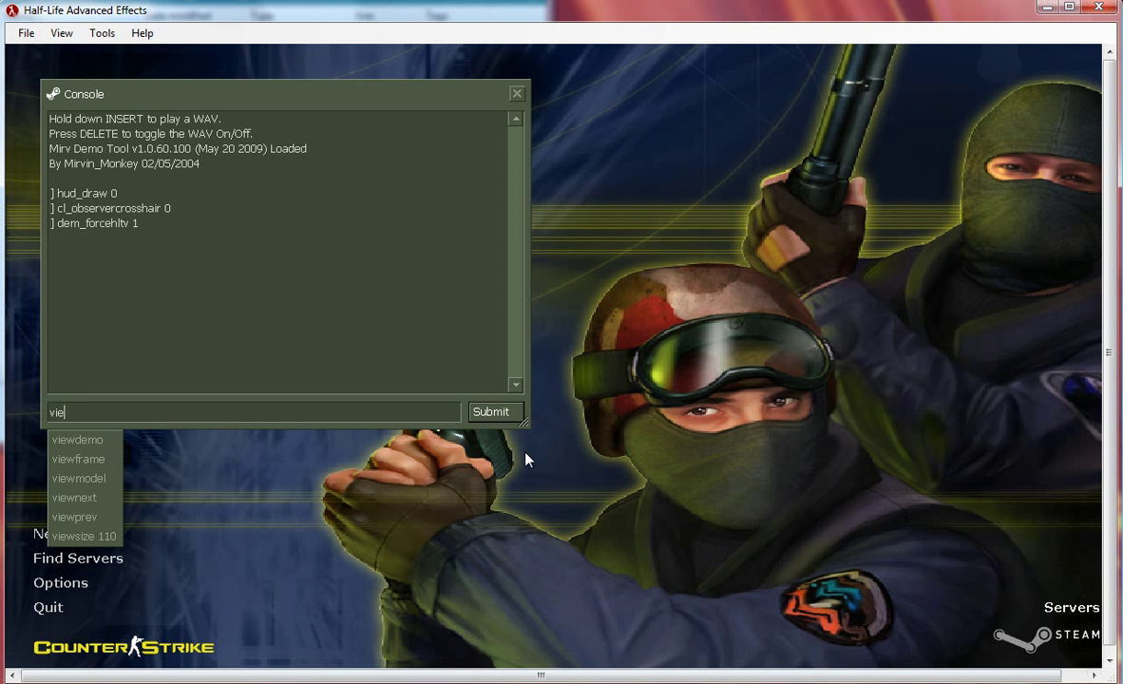
pyautogui.press('Tab')
pyautogui.press('Return')
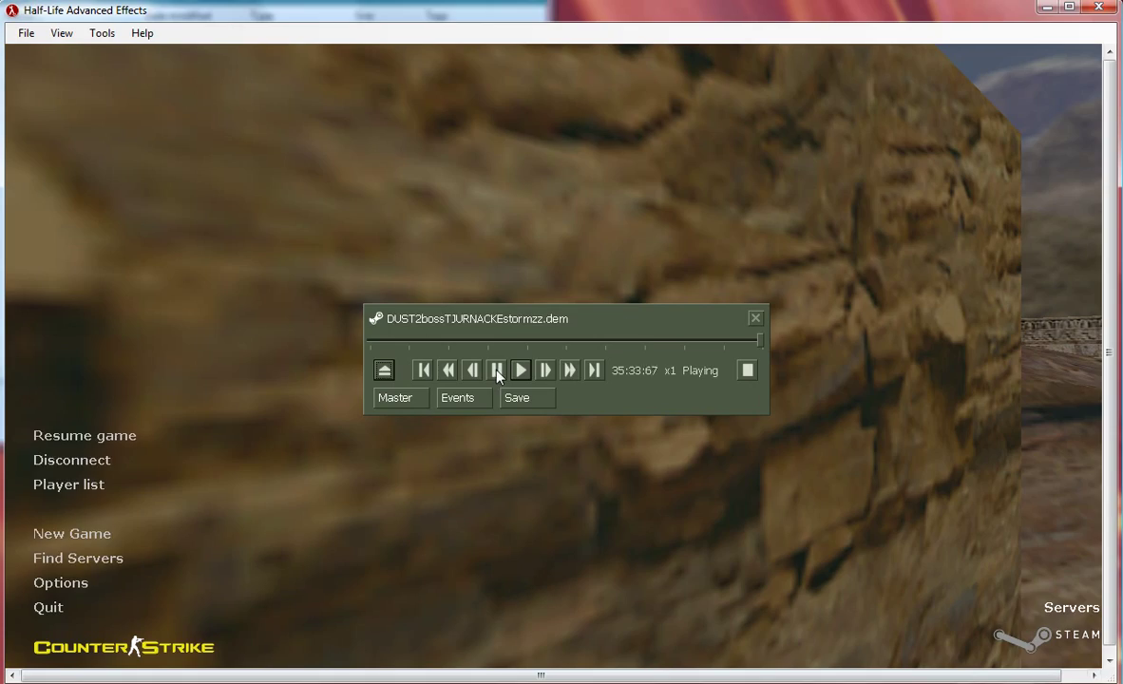
pyautogui.press('Escape')
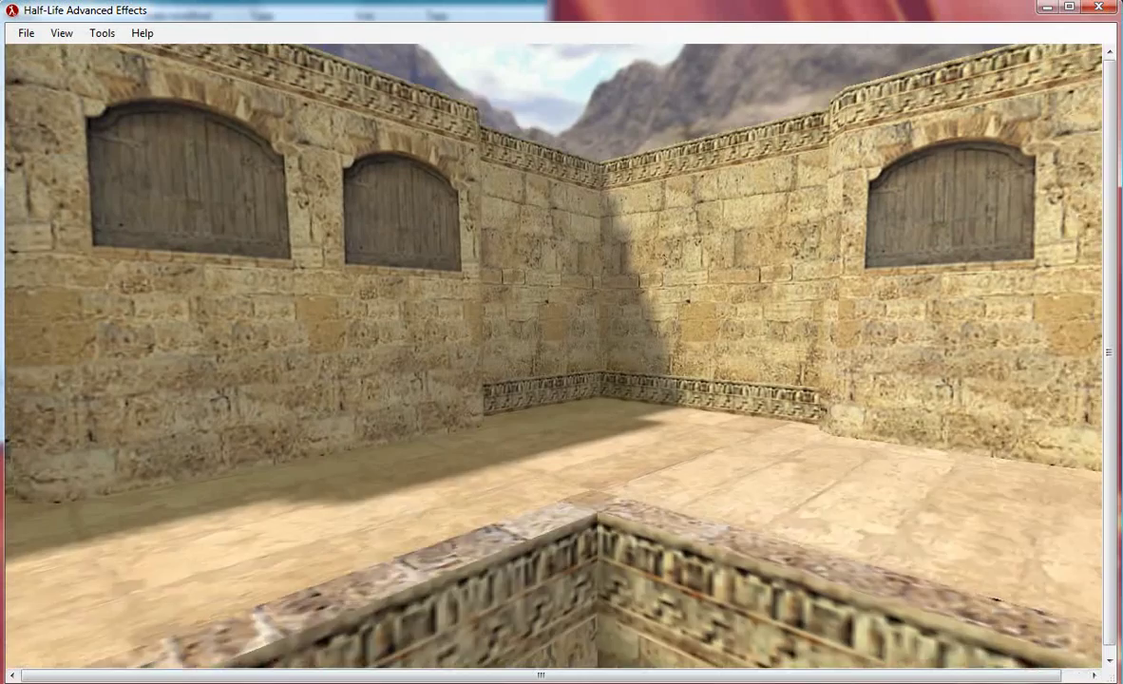
# Move the demo player to the lower part of the view, play the demo and pause it at 35:35:68.
pyautogui.press('Escape')
pyautogui.moveTo(519, 325); pyautogui.dragTo(502, 545)
pyautogui.click(502, 590)
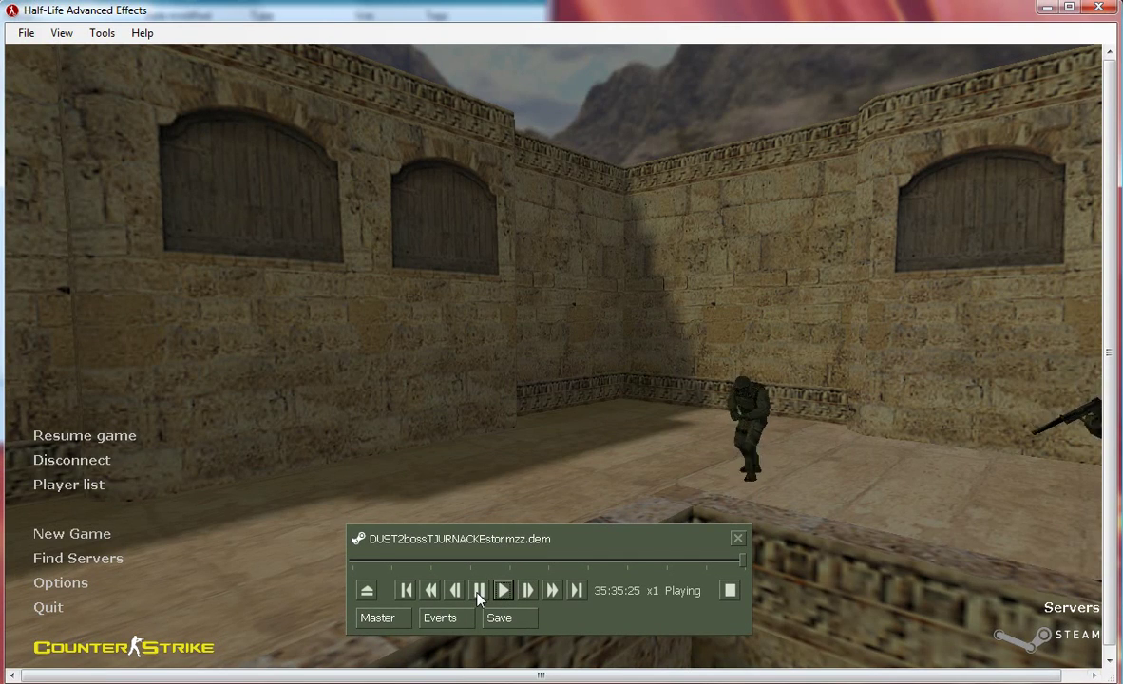
pyautogui.click(478, 590)
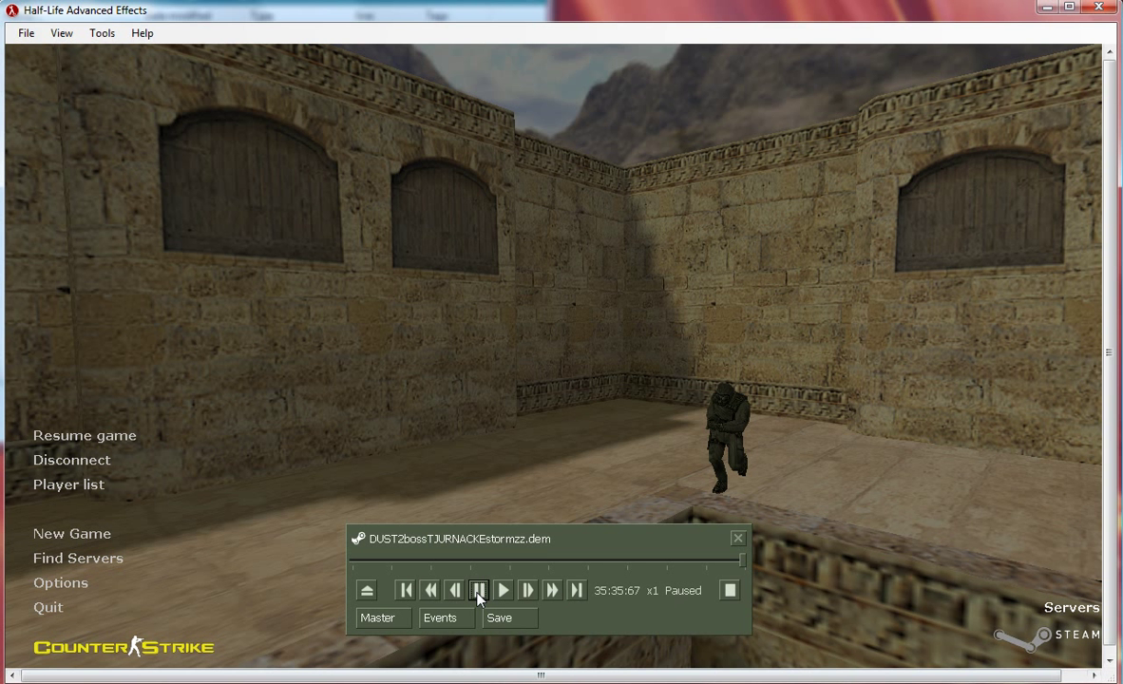
pyautogui.click(527, 590)
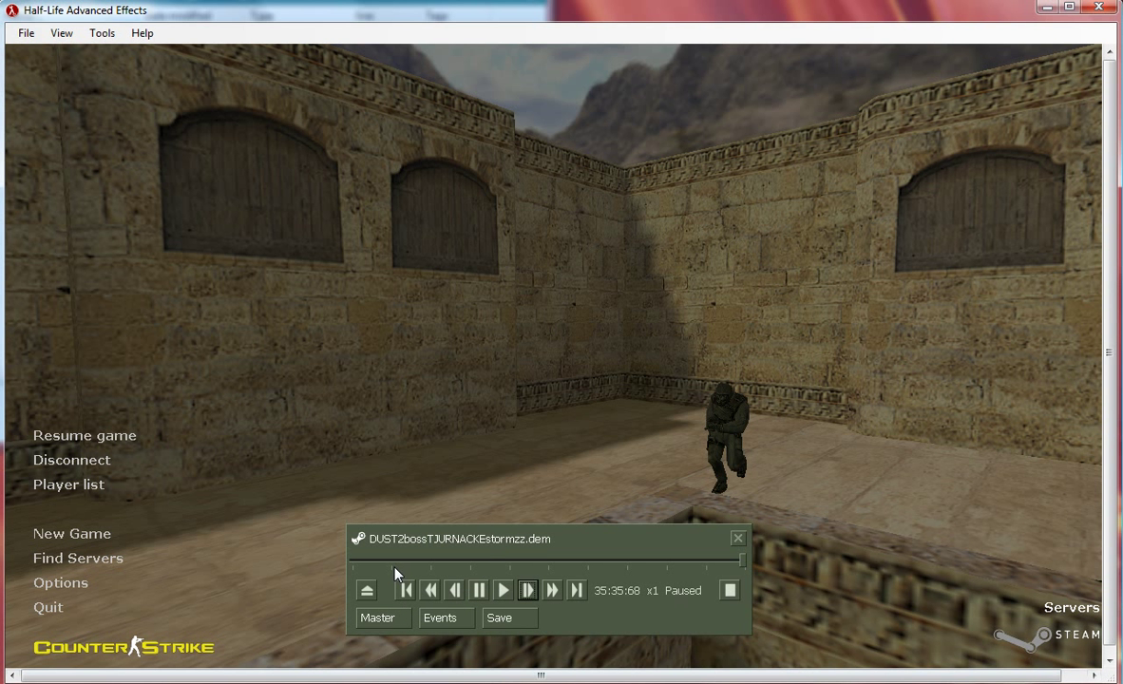
# Add a CAMPATH event at 35:35:68 using the current camera view and set its flags to 1.
pyautogui.click(440, 616)
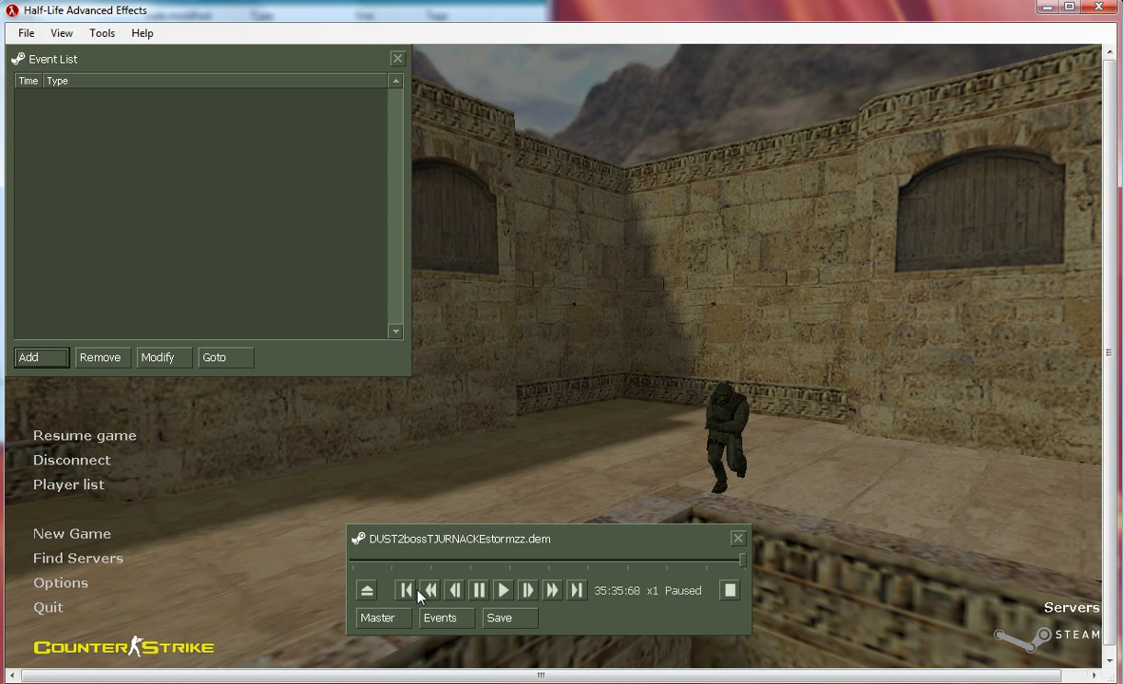
pyautogui.click(38, 361)
pyautogui.click(189, 86)
pyautogui.scroll(-3, 219, 190)
pyautogui.click(216, 201)
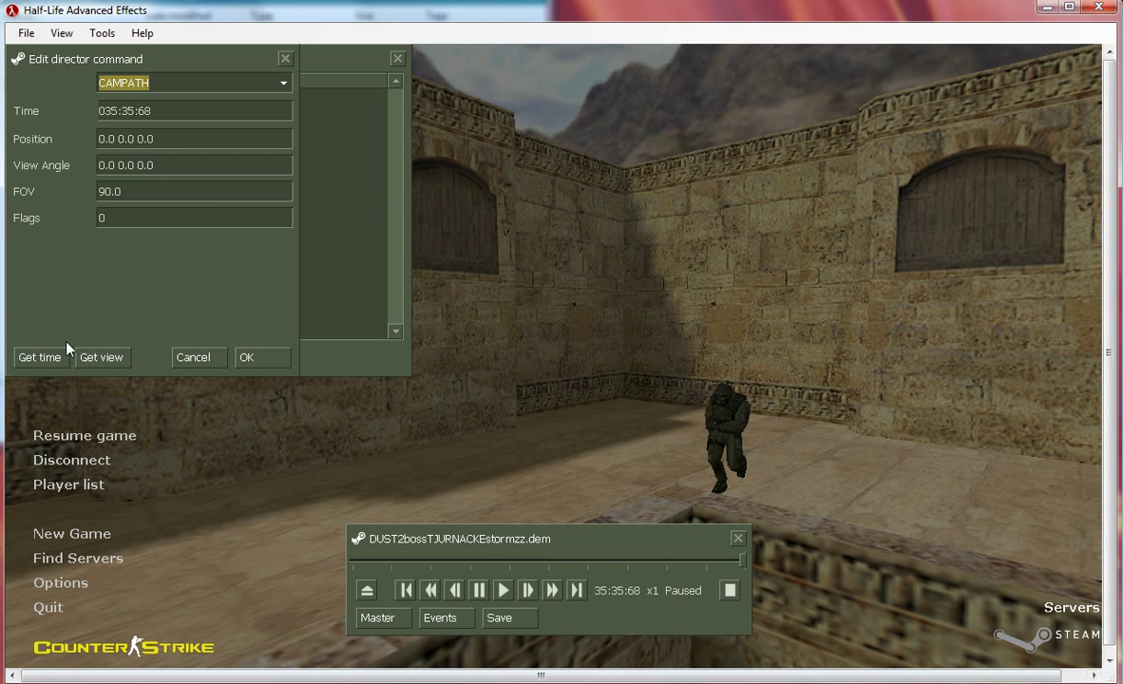
pyautogui.click(100, 358)
pyautogui.click(98, 217)
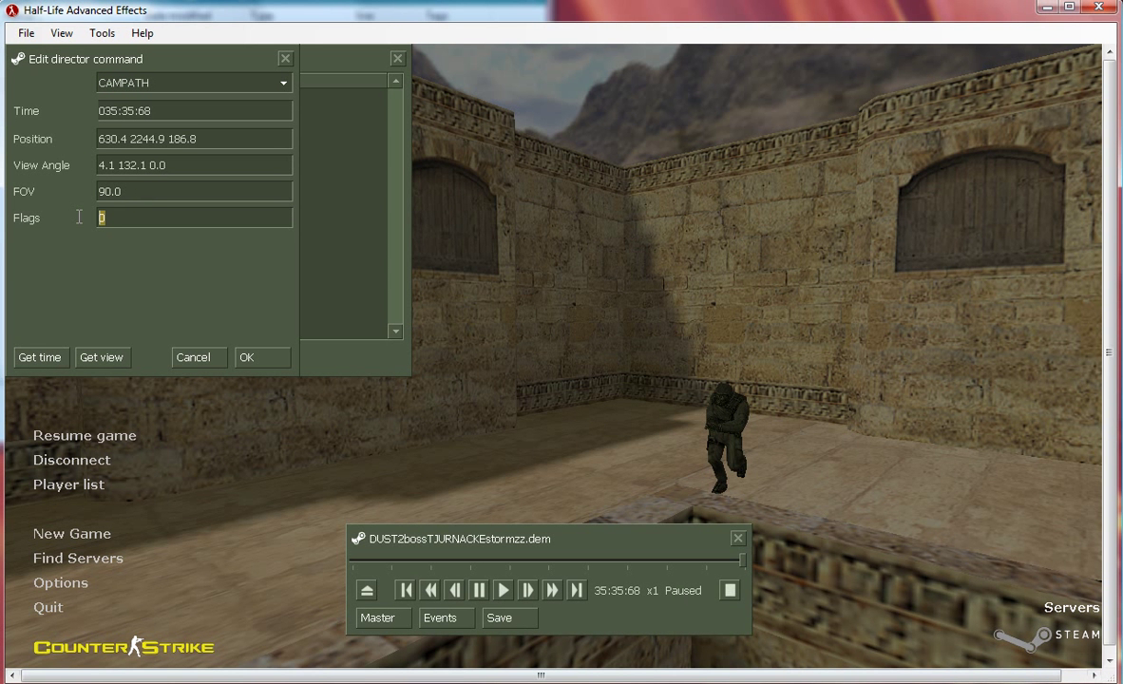
pyautogui.write('1')
pyautogui.click(259, 366)
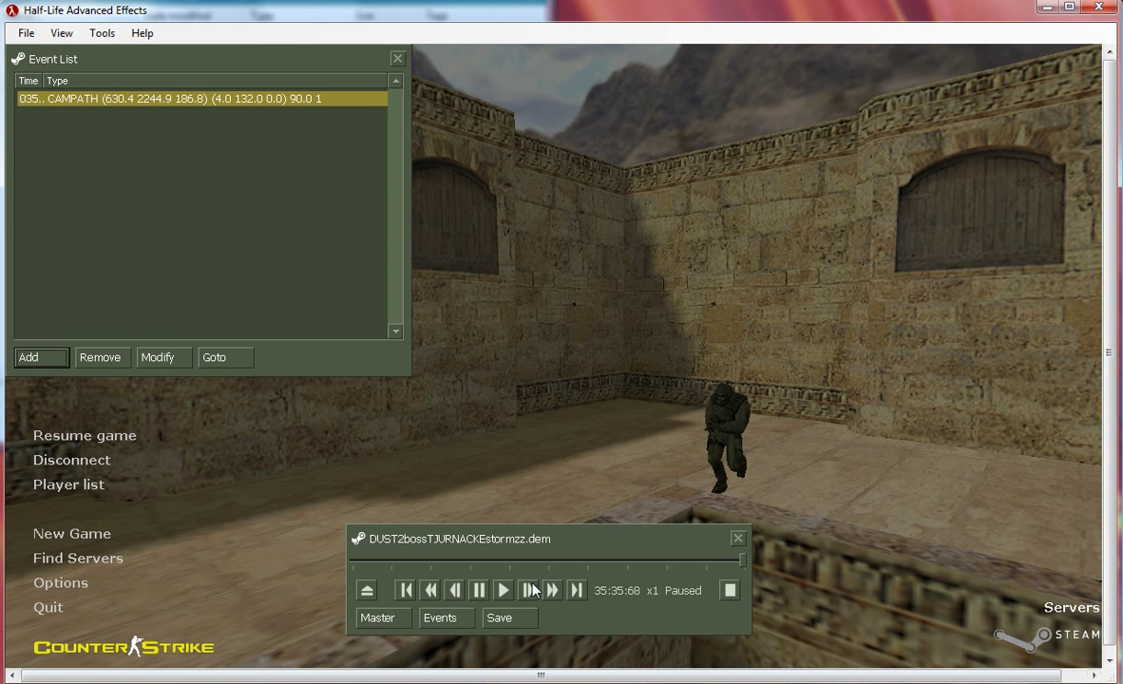
# Advance the demo to 35:36:33, pause it and move the camera to a new viewpoint behind the wall corner.
pyautogui.click(502, 590)
pyautogui.click(479, 590)
pyautogui.click(479, 590)
pyautogui.press('Escape')
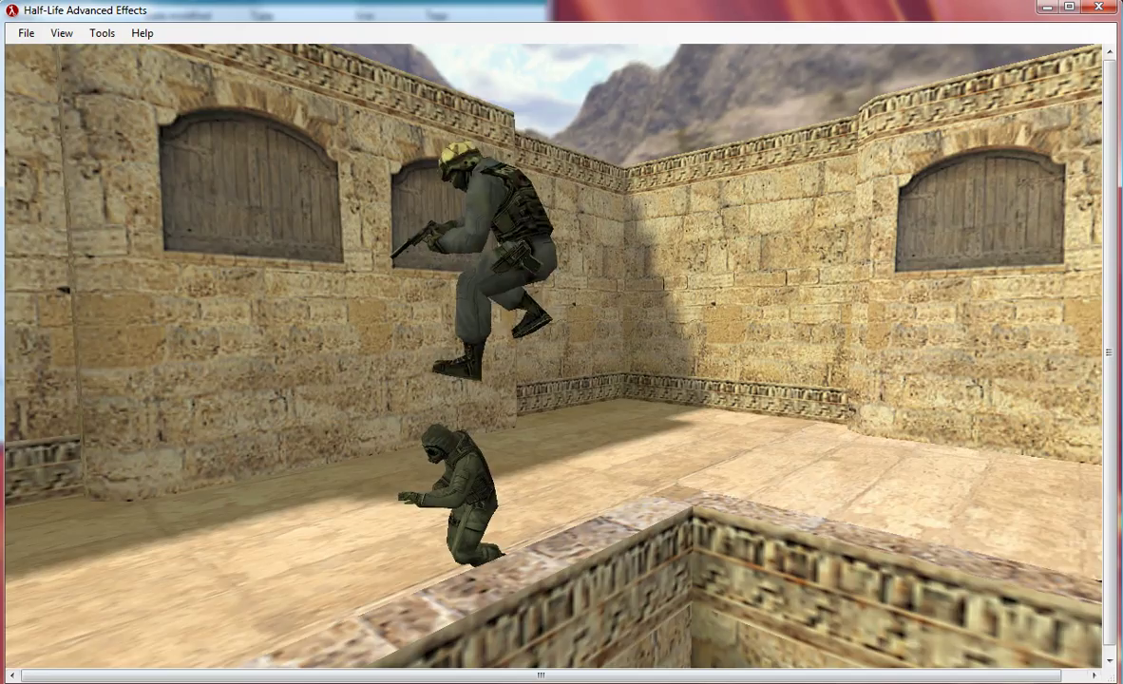
pyautogui.press('Escape')
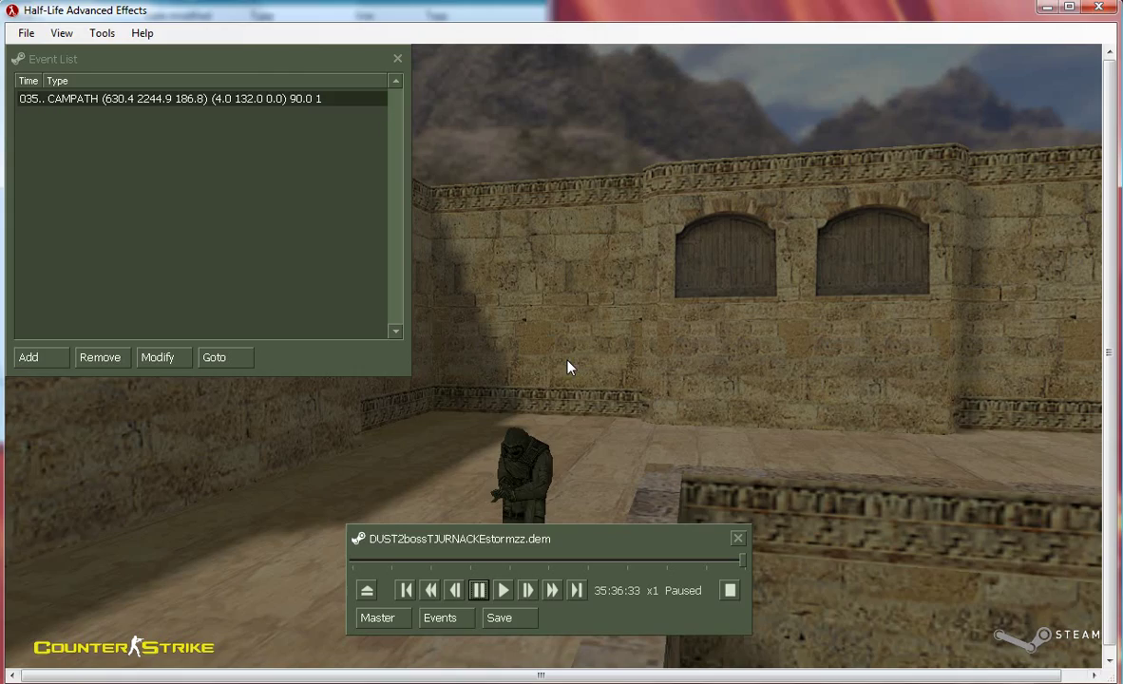
# Add a second CAMPATH event at 35:36:33 using the current camera view, keeping flags at 0.
pyautogui.click(54, 361)
pyautogui.click(139, 86)
pyautogui.scroll(-2, 152, 181)
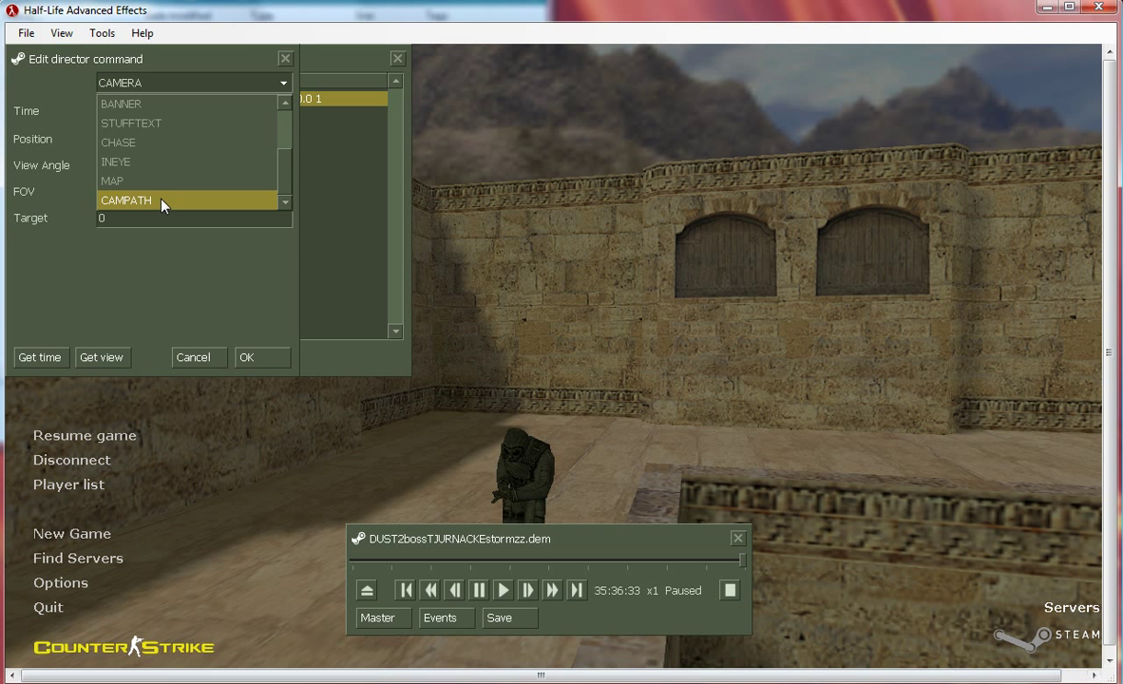
pyautogui.click(155, 200)
pyautogui.click(78, 357)
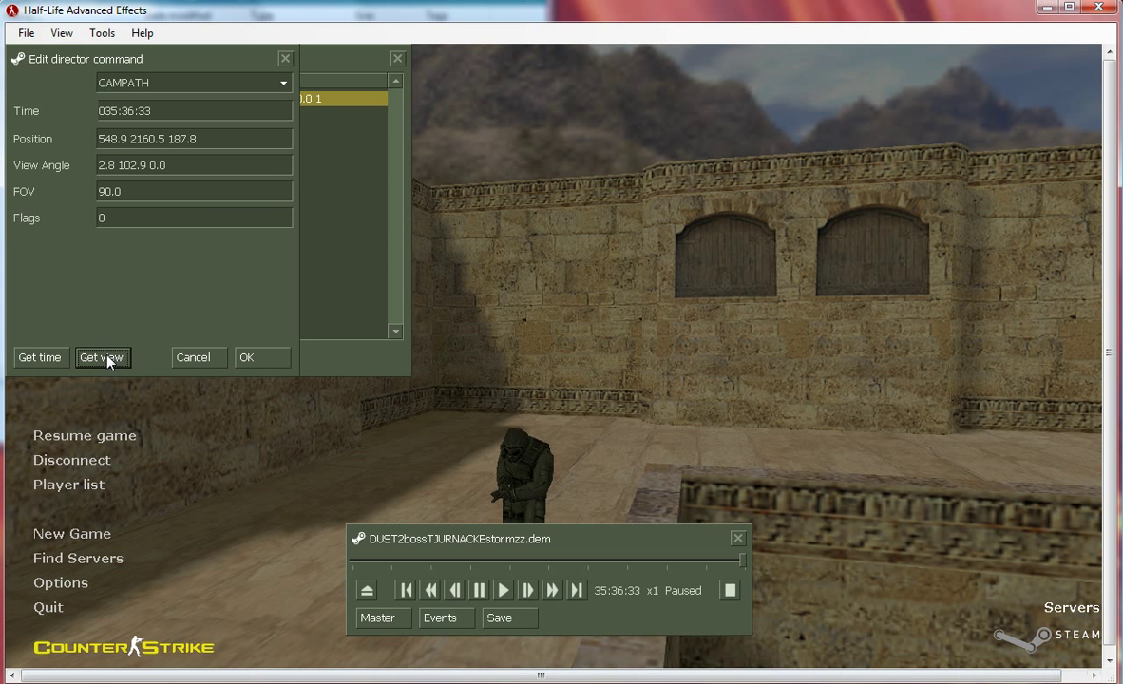
pyautogui.click(254, 362)
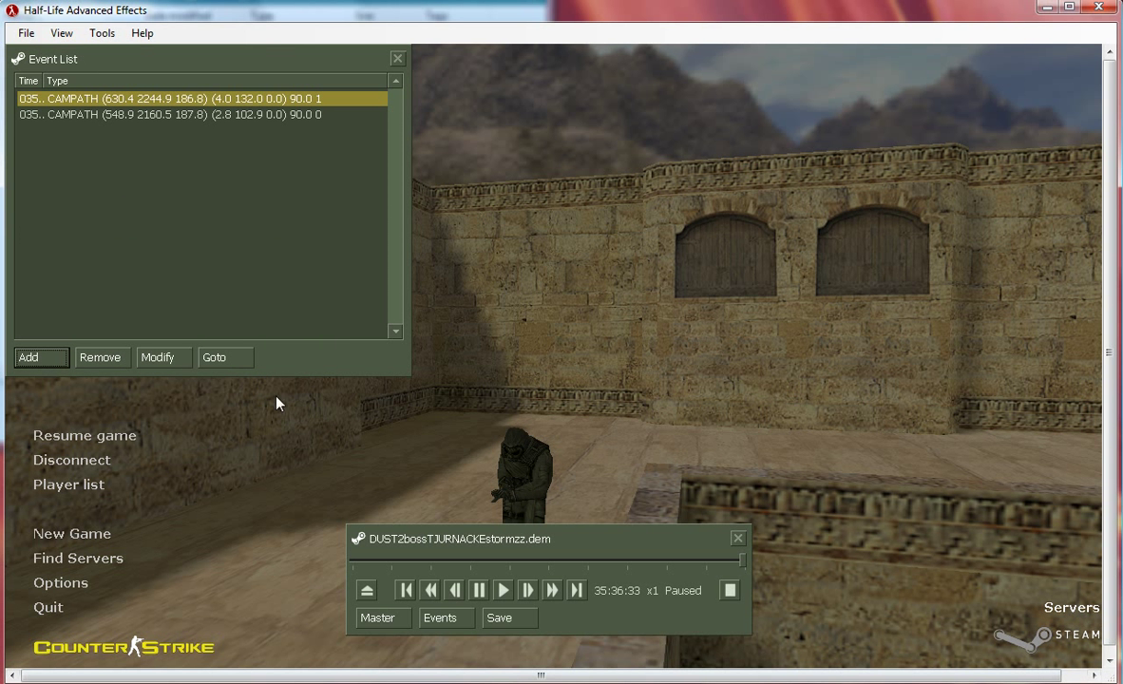
# Advance the demo to 35:36:86, pause it and move the camera farther back along the passage.
pyautogui.click(487, 590)
pyautogui.click(481, 590)
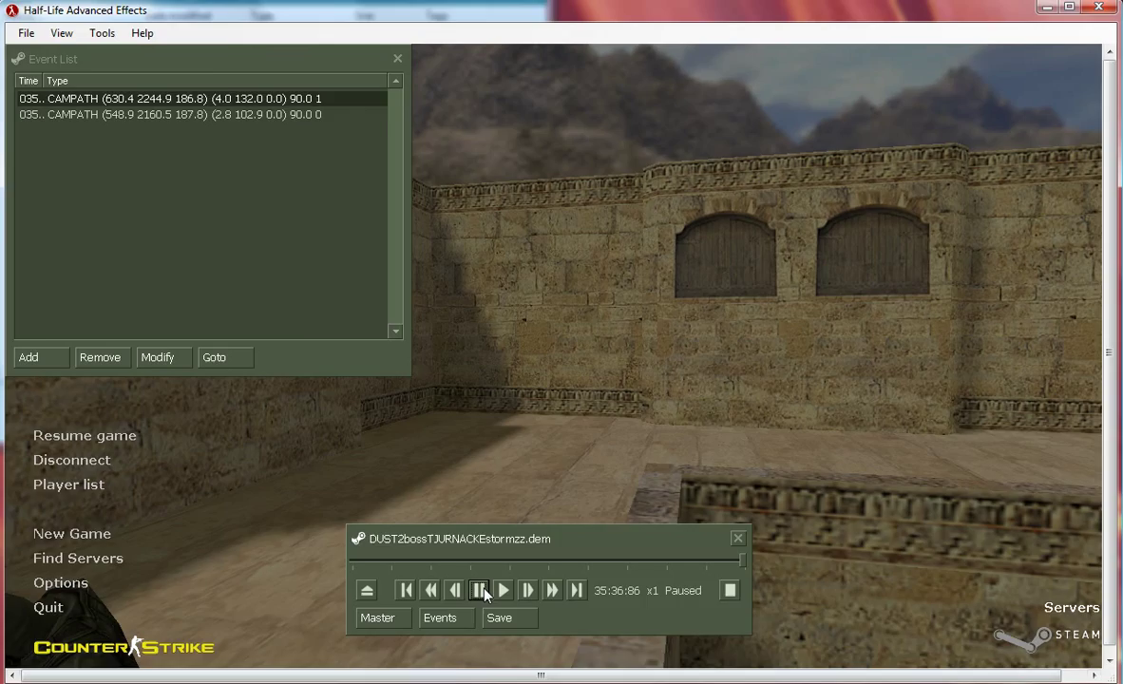
pyautogui.press('Escape')
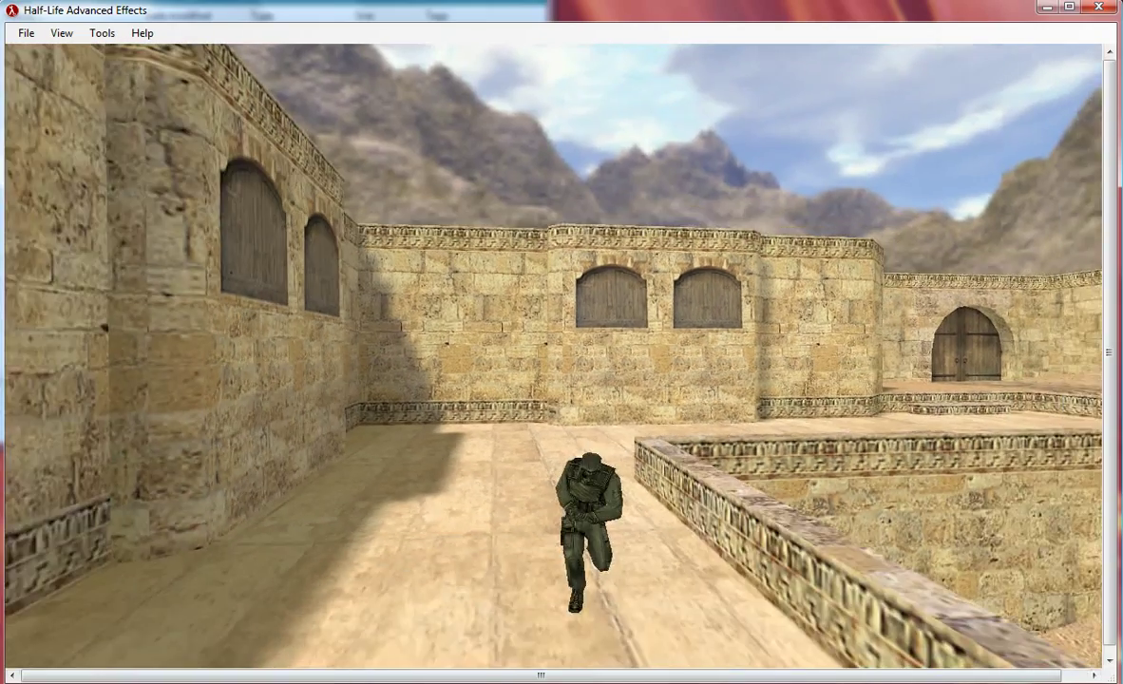
pyautogui.press('Escape')
# Add a third CAMPATH event at 35:36:86 using the current camera view, keeping flags at 0.
pyautogui.click(69, 306)
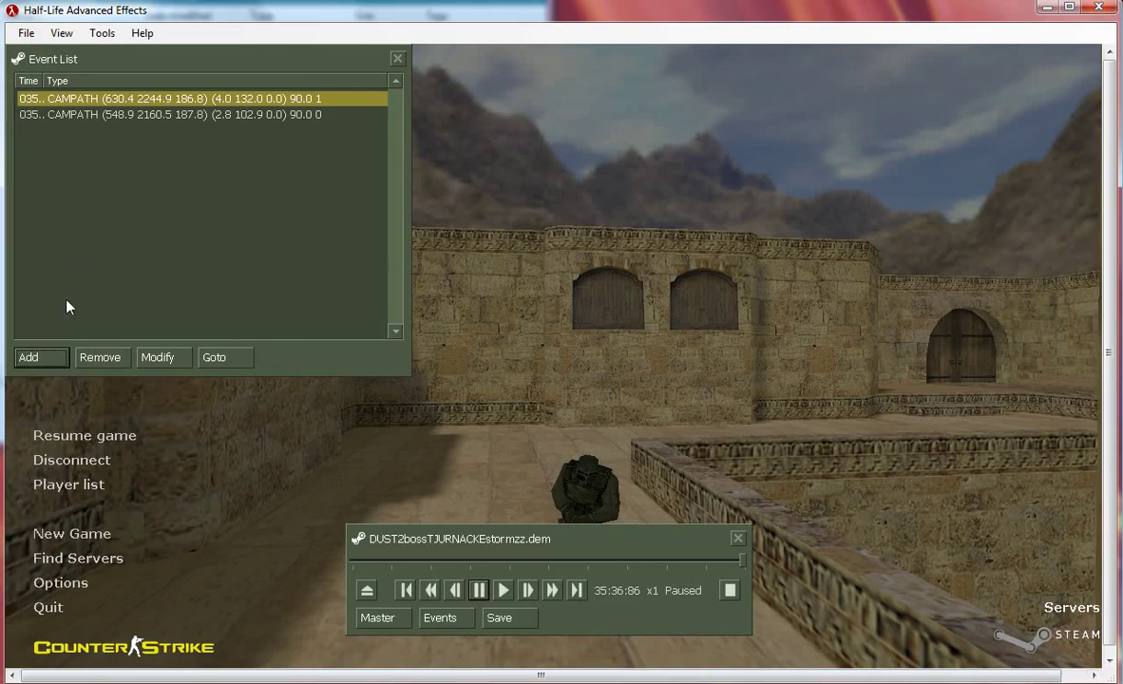
pyautogui.click(42, 357)
pyautogui.click(143, 82)
pyautogui.scroll(-1, 140, 156)
pyautogui.click(122, 185)
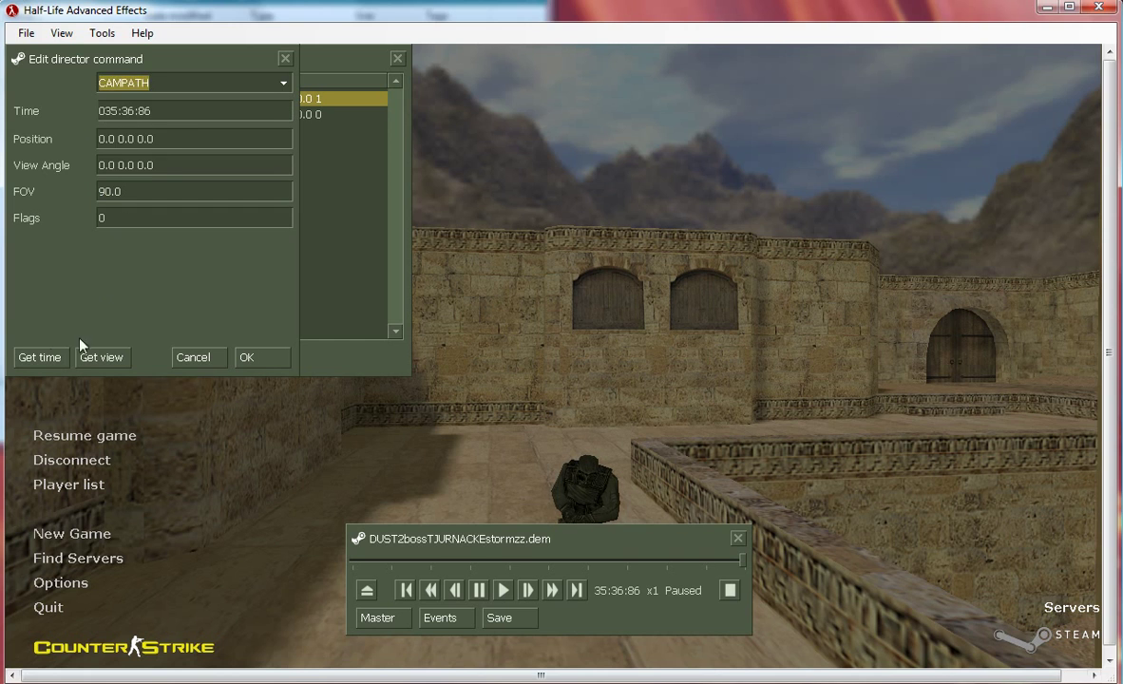
pyautogui.click(95, 357)
pyautogui.click(249, 358)
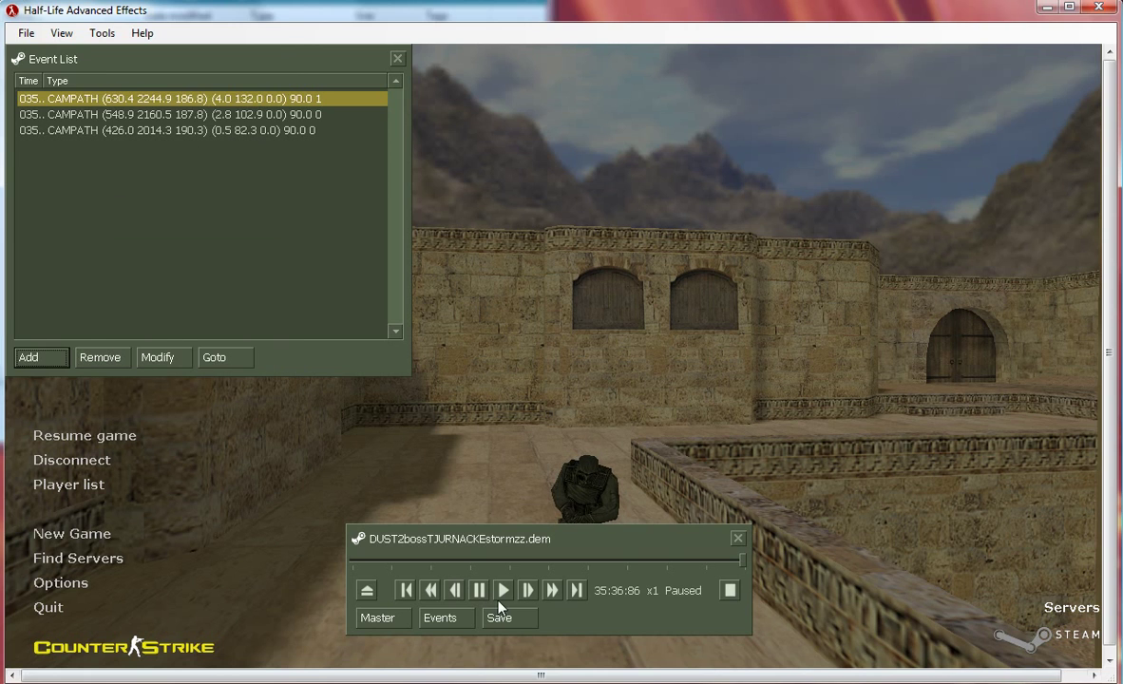
# Advance the demo to 35:37:64, move the camera low before the stairs, and add a fourth CAMPATH event with that view and flags 0.
pyautogui.click(501, 592)
pyautogui.press('Escape')
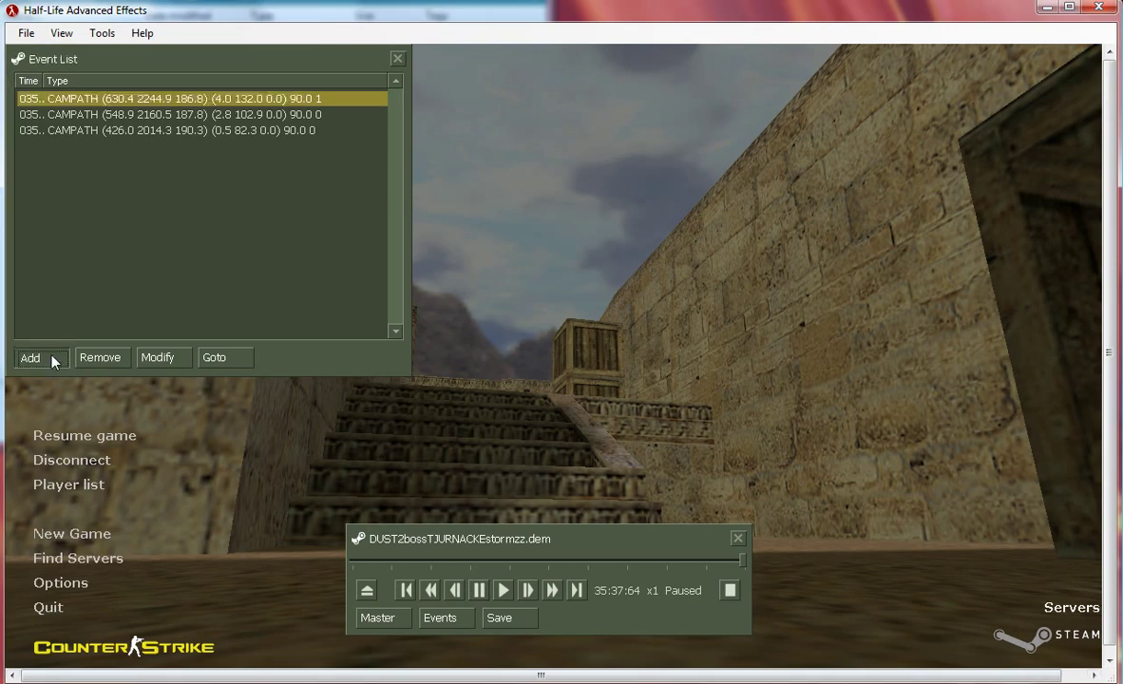
pyautogui.click(38, 358)
pyautogui.click(123, 84)
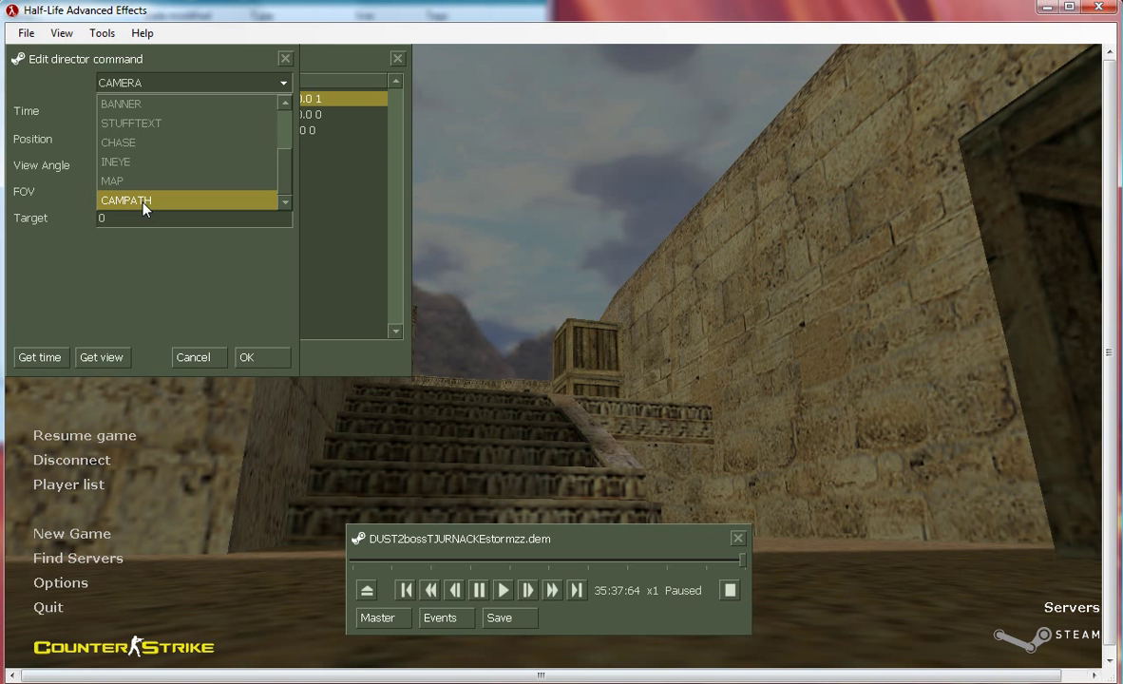
pyautogui.click(142, 201)
pyautogui.click(101, 357)
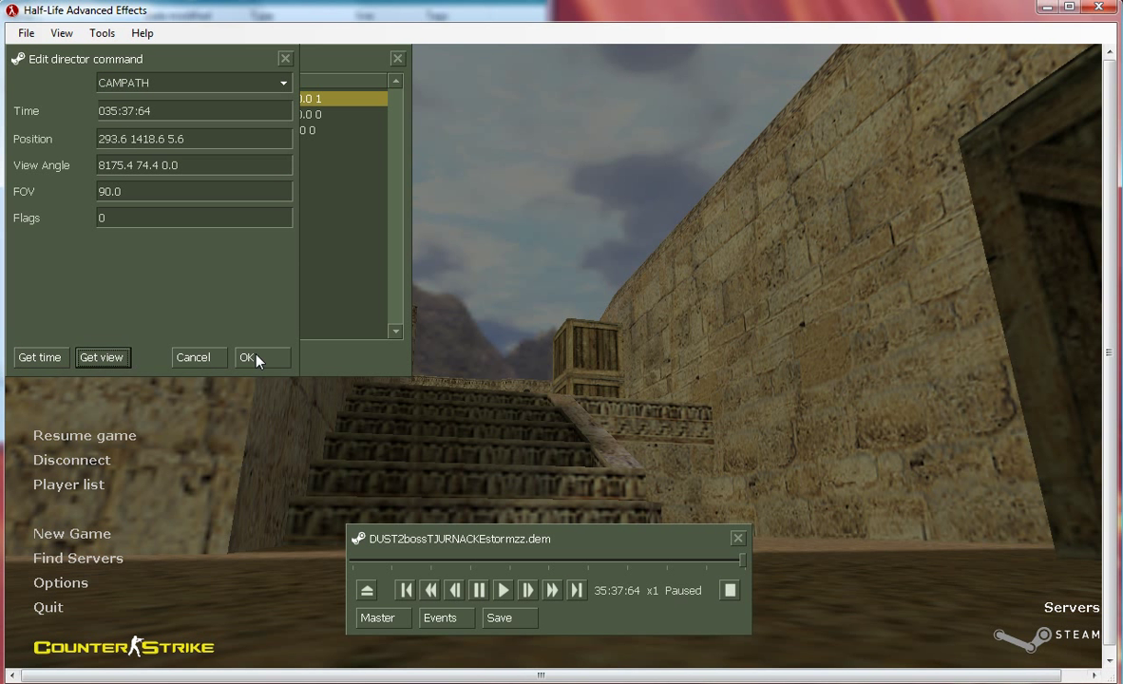
pyautogui.click(251, 357)
# Advance the demo to 35:40:40, pause it and add a fifth CAMPATH event from the same camera view, keeping flags at 0.
pyautogui.click(505, 591)
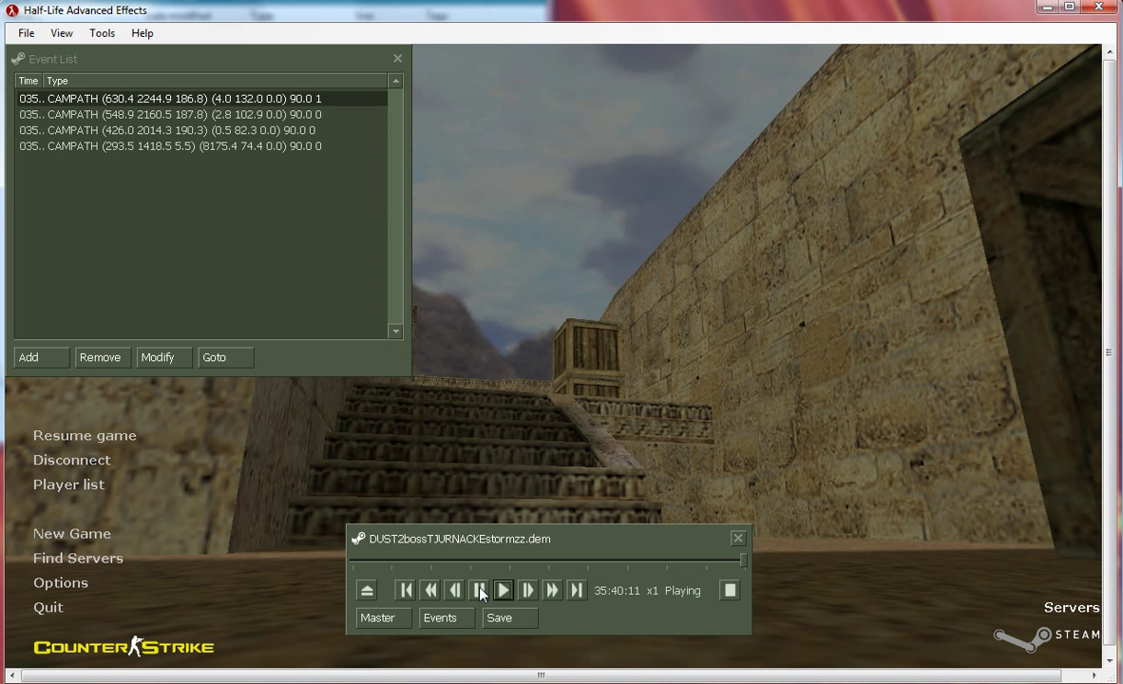
pyautogui.click(480, 590)
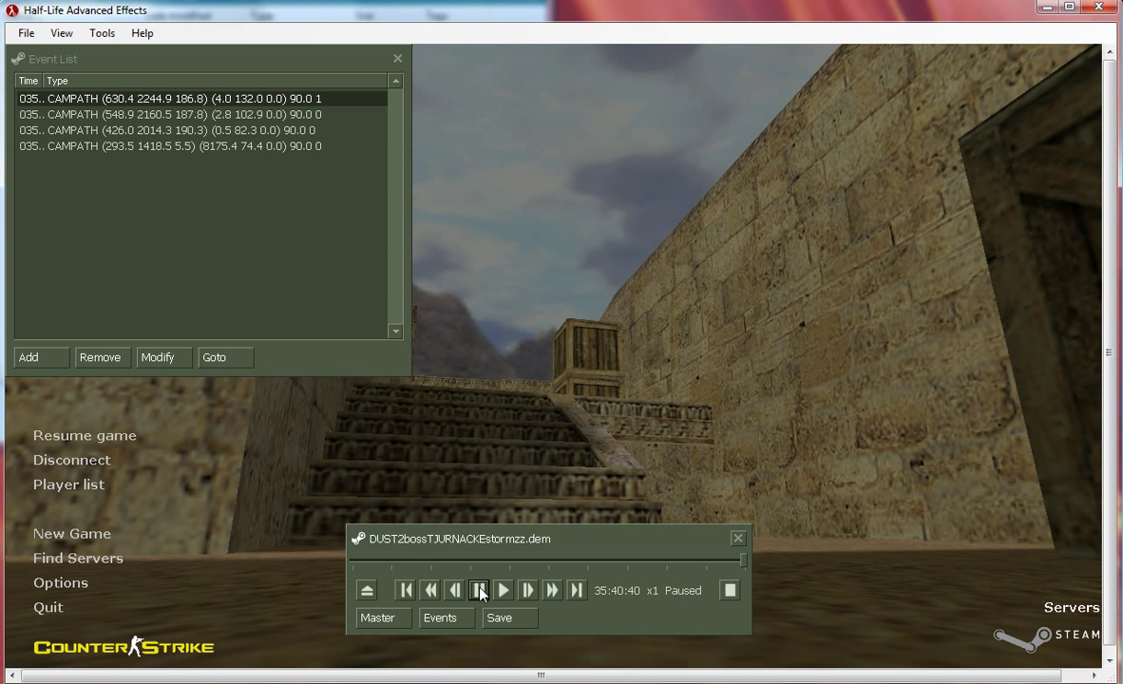
pyautogui.click(32, 363)
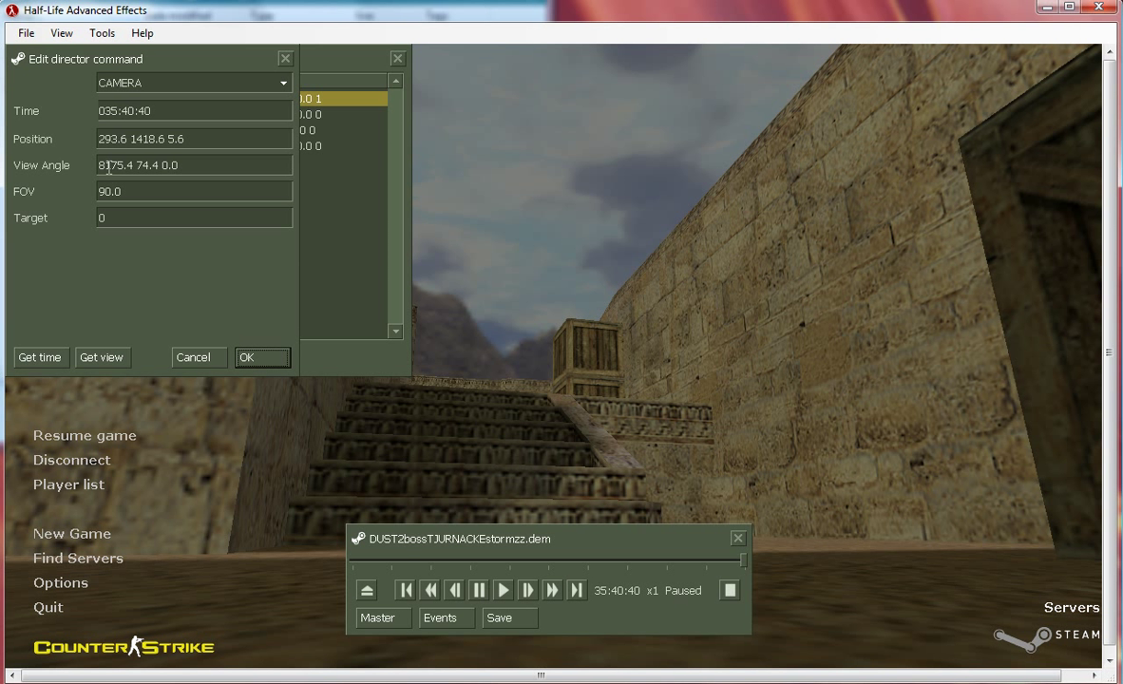
pyautogui.click(134, 90)
pyautogui.scroll(-2, 152, 181)
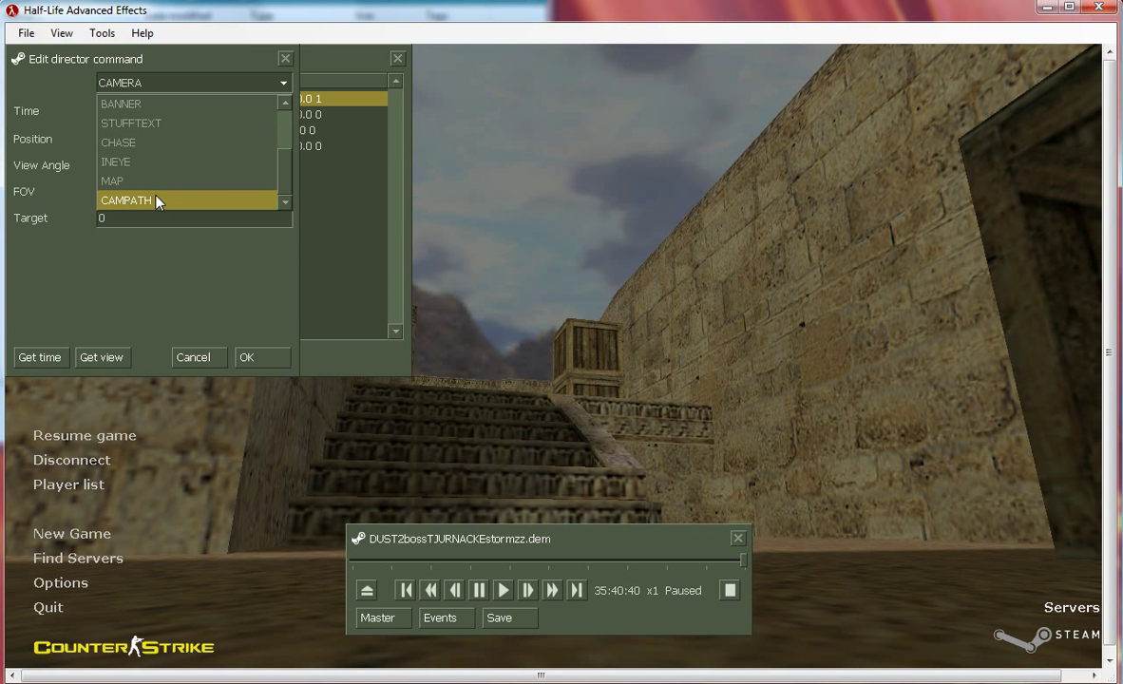
pyautogui.click(148, 183)
pyautogui.click(49, 361)
pyautogui.click(103, 357)
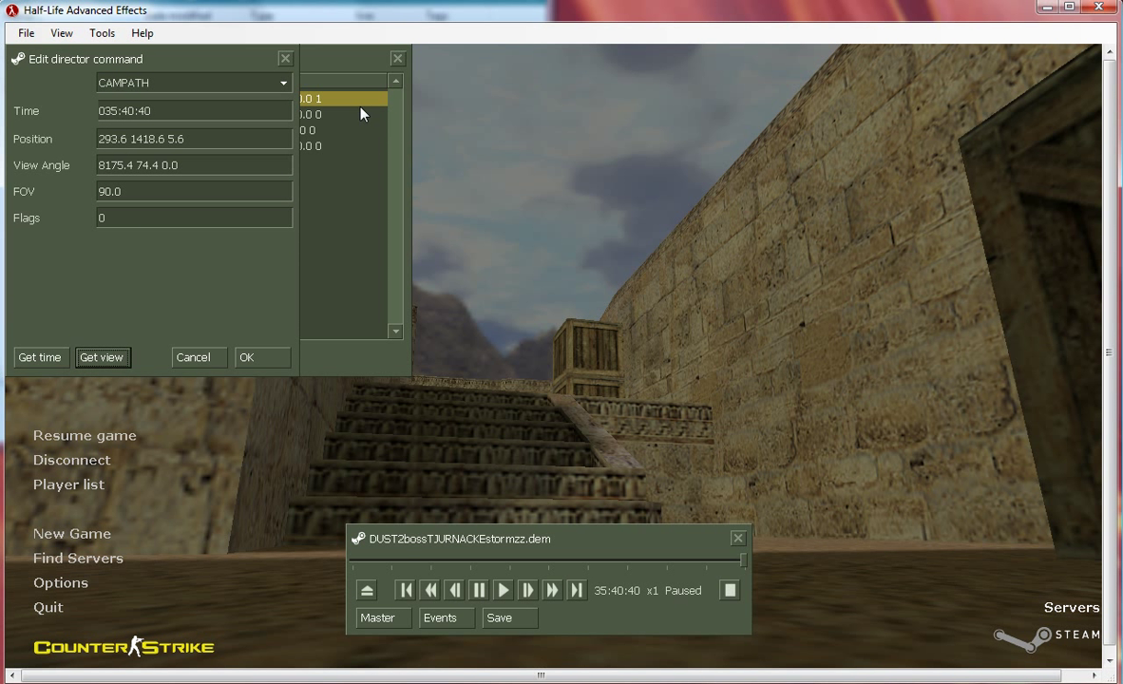
pyautogui.click(251, 357)
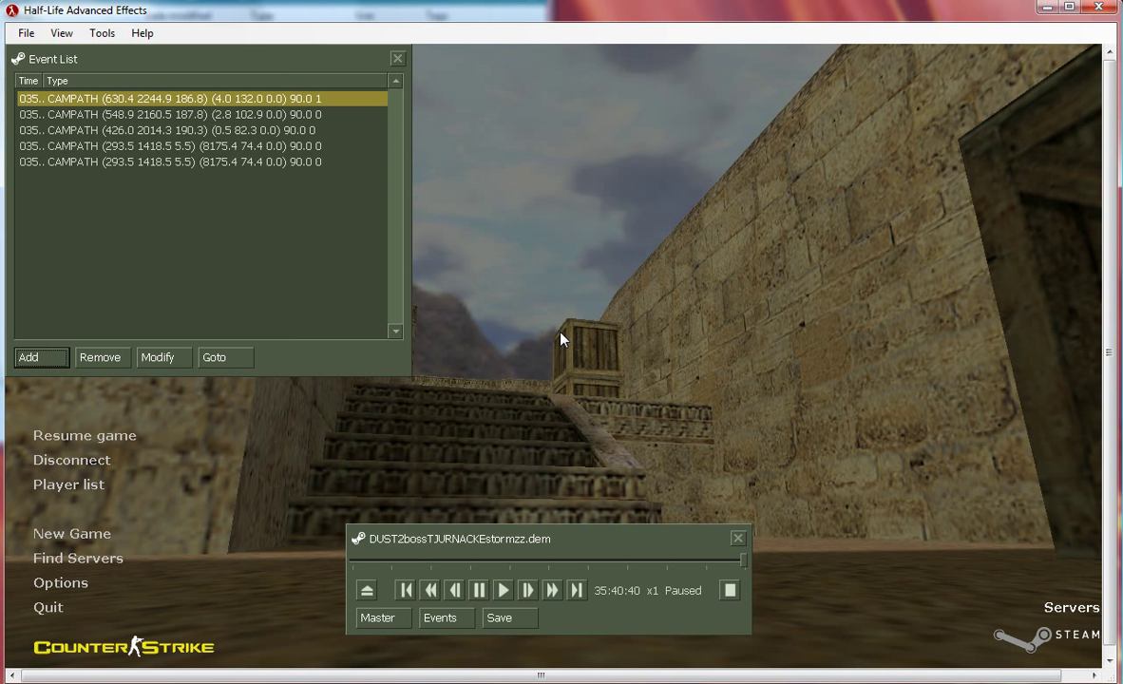
# Run the console commands spec_autodirector 1 and spec_mode 3.
pyautogui.press('`')
pyautogui.write('spec_')
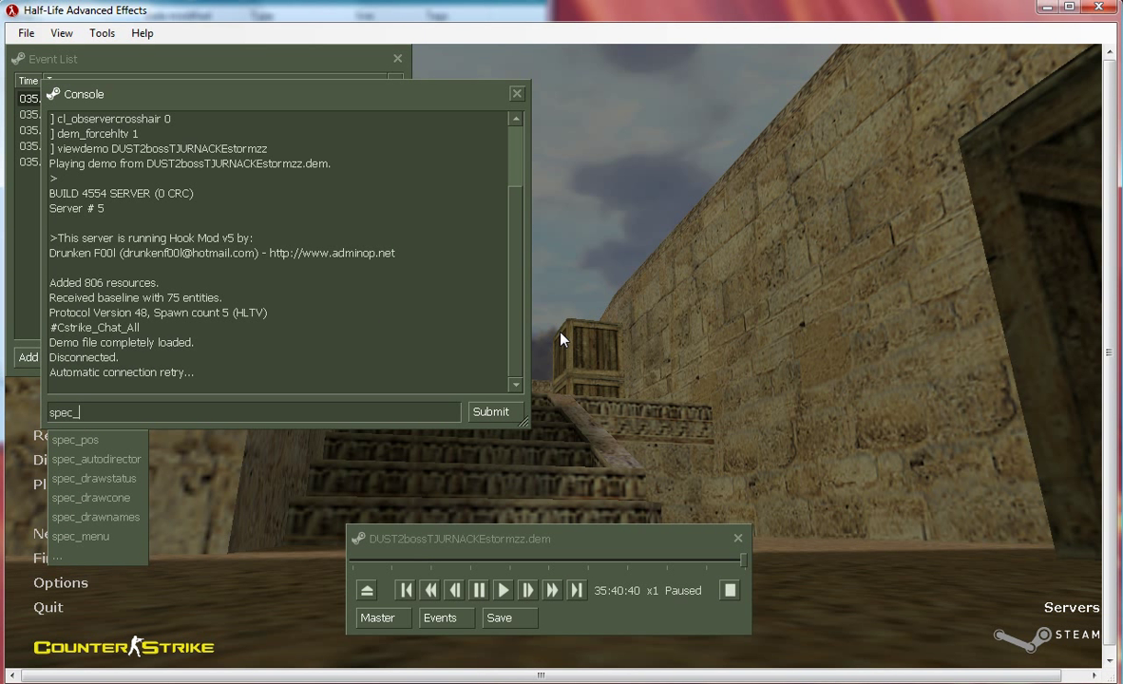
pyautogui.write('aut')
pyautogui.press('Tab')
pyautogui.write('1')
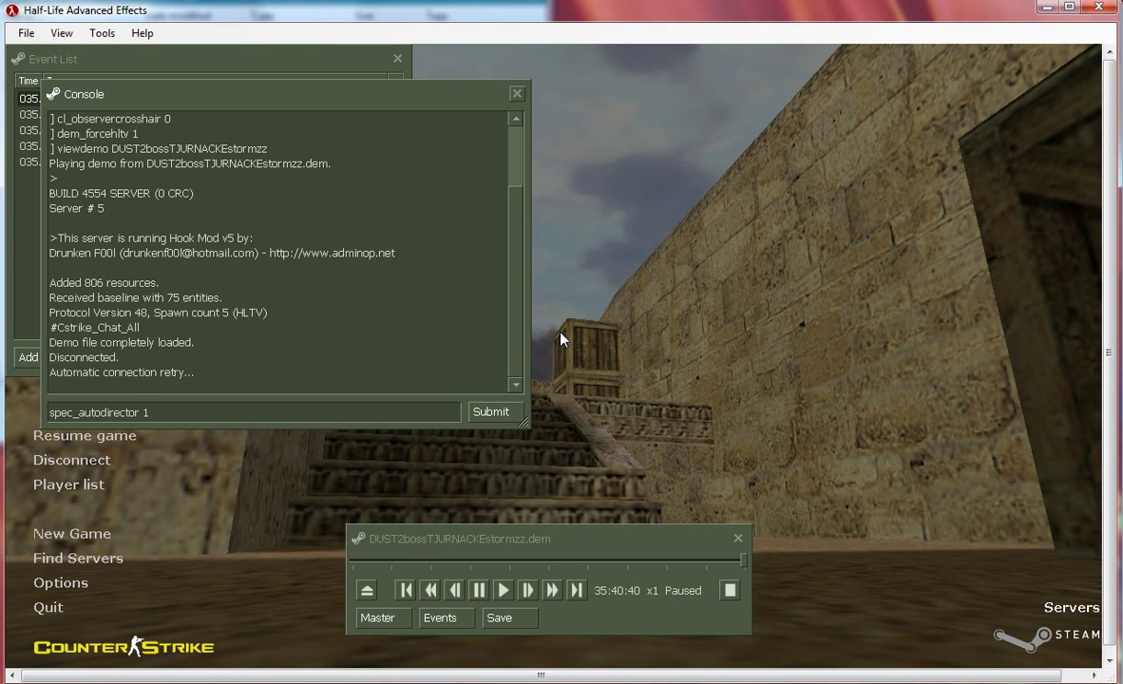
pyautogui.press('Return')
pyautogui.write('spec_mode 3')
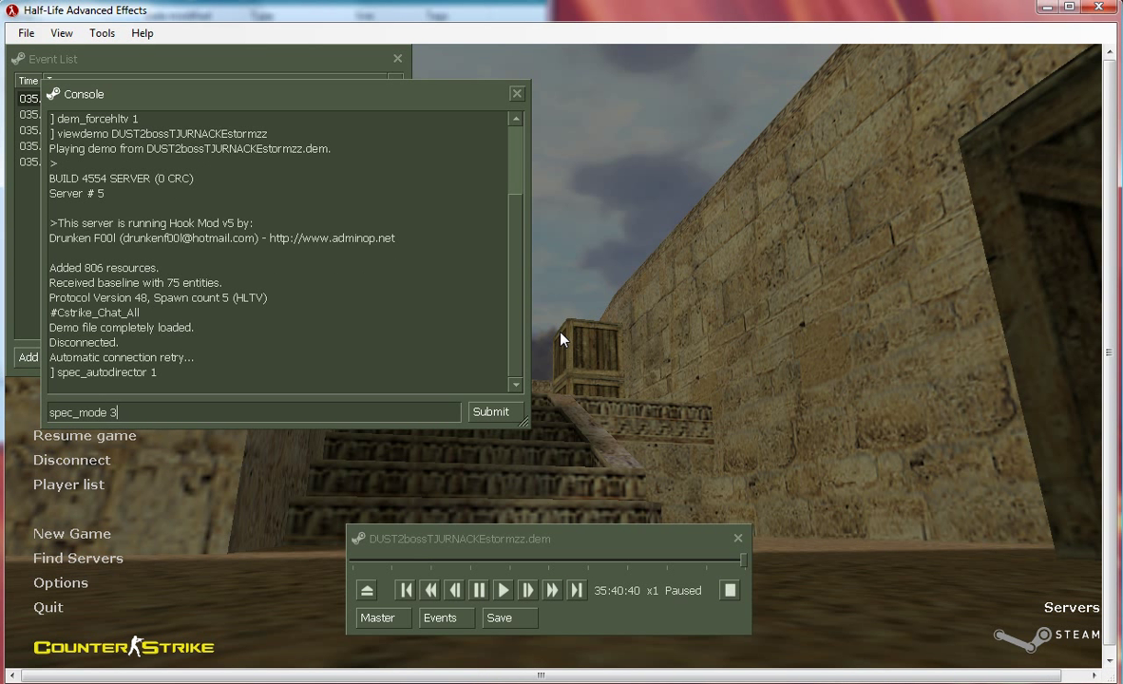
pyautogui.press('Return')
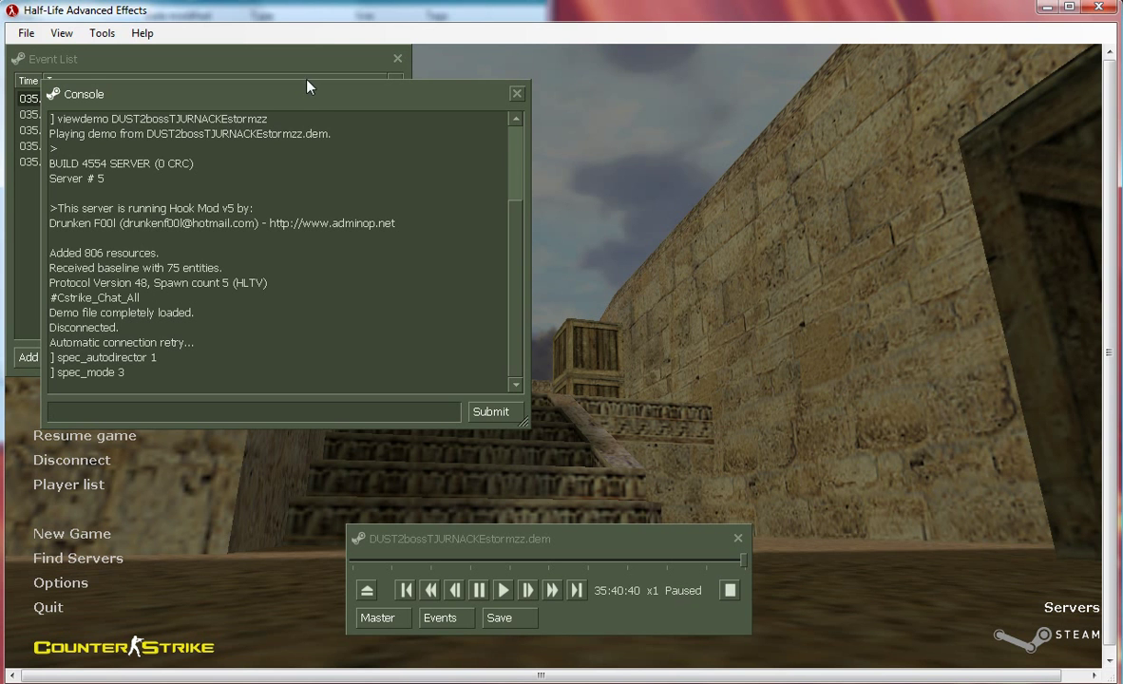
# Move the console clear of the event list, query the bindings of f2 and f3, and close the console.
pyautogui.moveTo(307, 87); pyautogui.dragTo(879, 61)
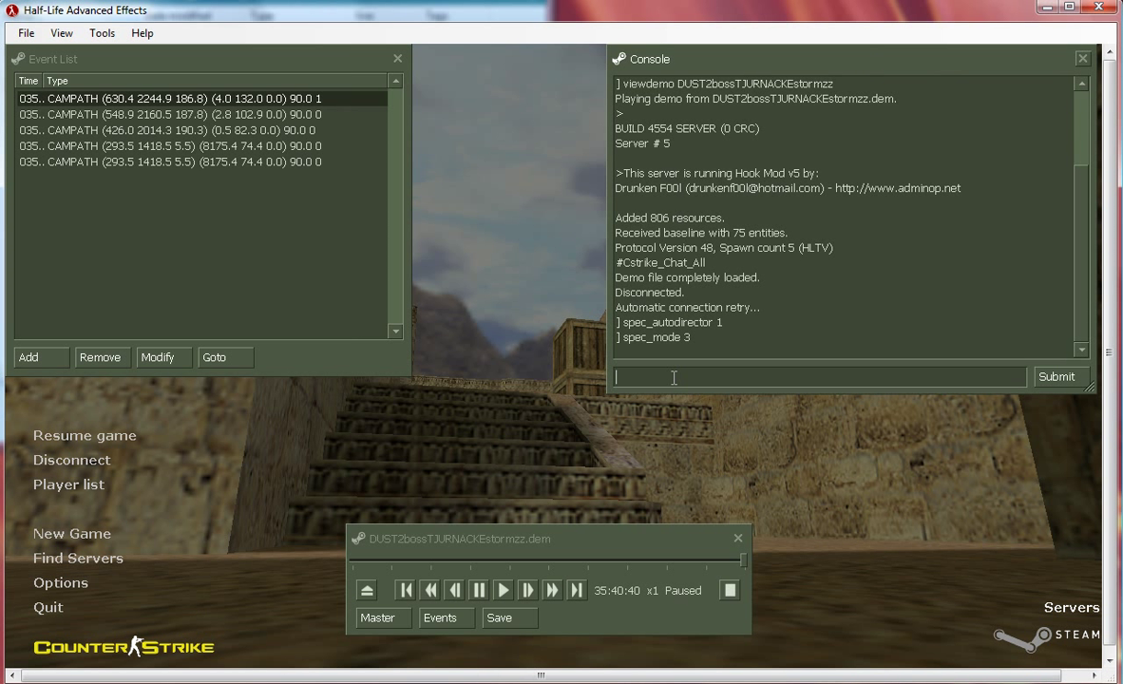
pyautogui.write('b')
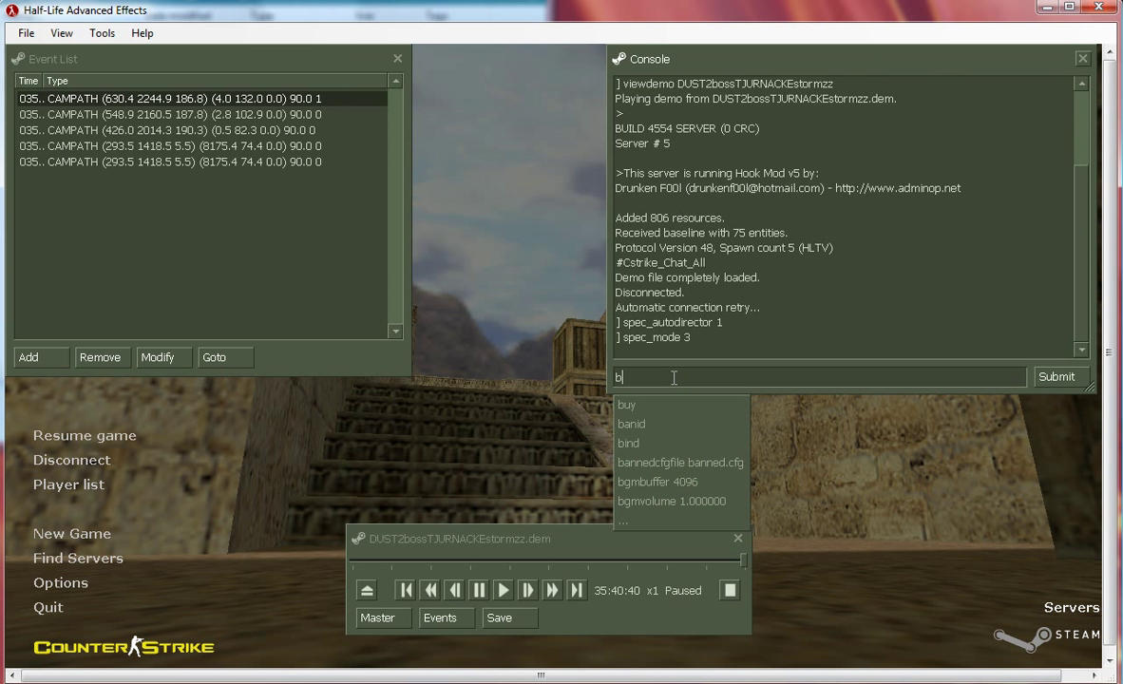
pyautogui.write('ind f2')
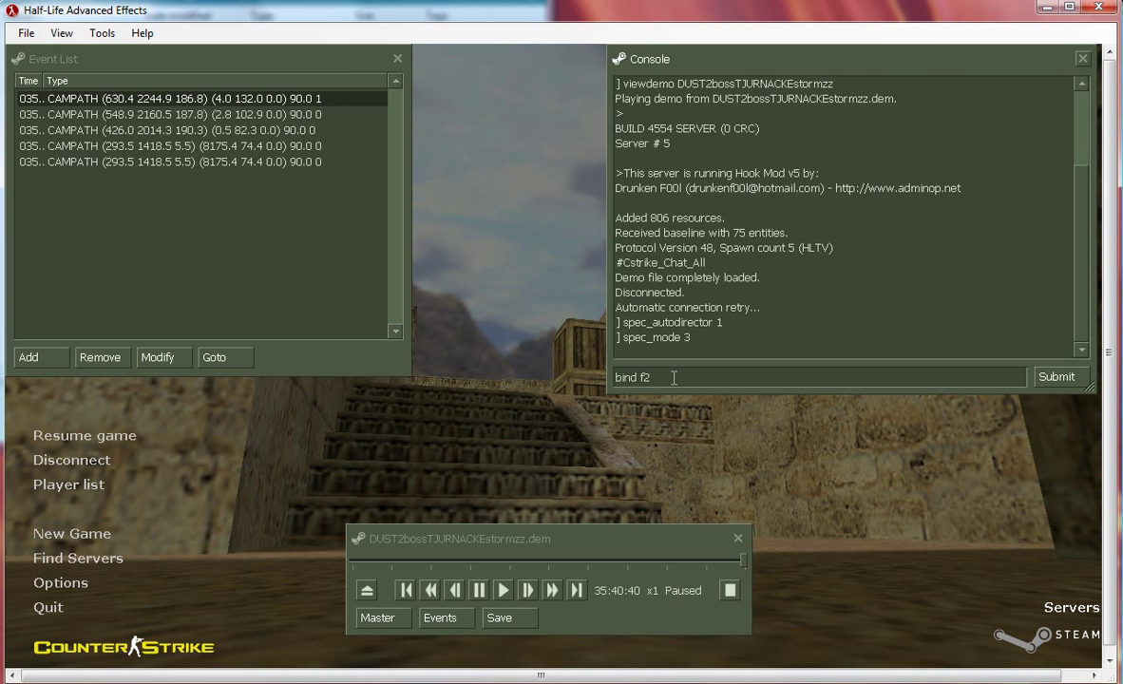
pyautogui.press('Return')
pyautogui.write('bind f3')
pyautogui.press('Return')
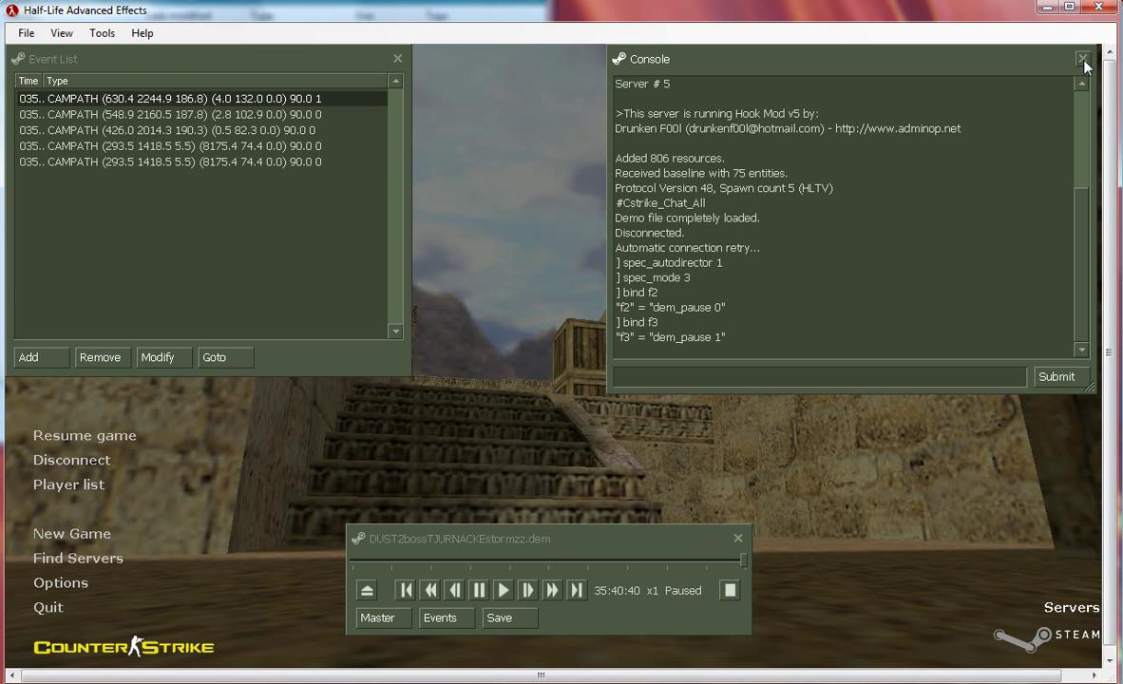
pyautogui.press('`')
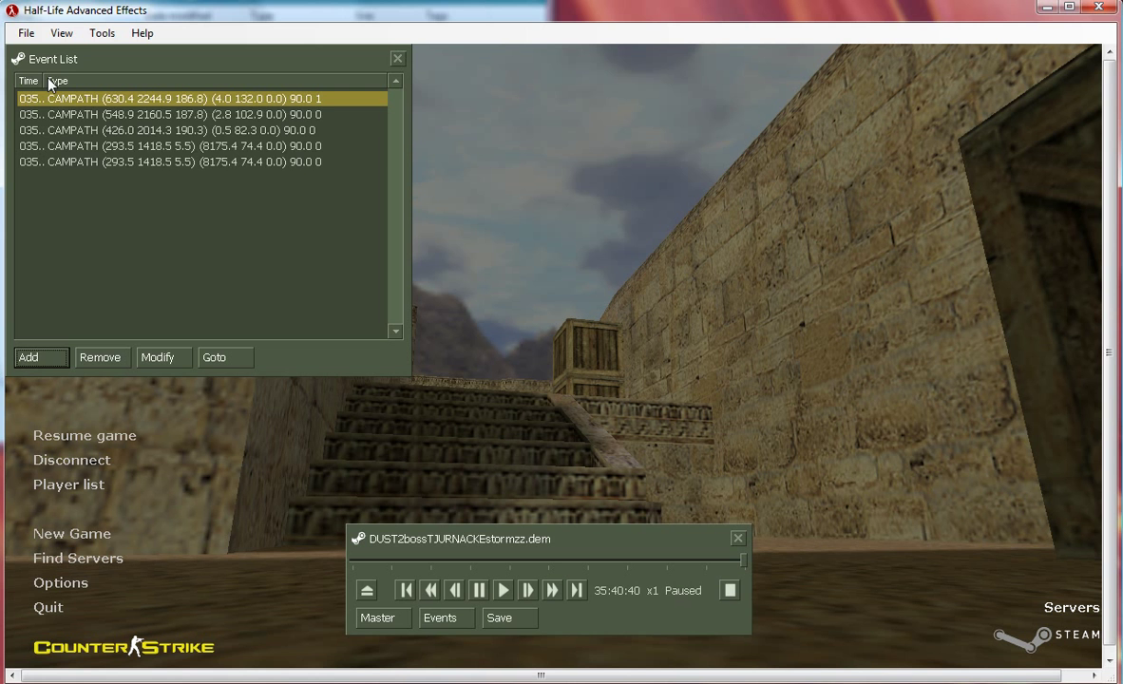
# Widen the event list's time column, go to slightly before the first CAMPATH event at 35:35:64, and play the camera path in the game view.
pyautogui.moveTo(45, 82); pyautogui.dragTo(87, 82)
pyautogui.click(221, 361)
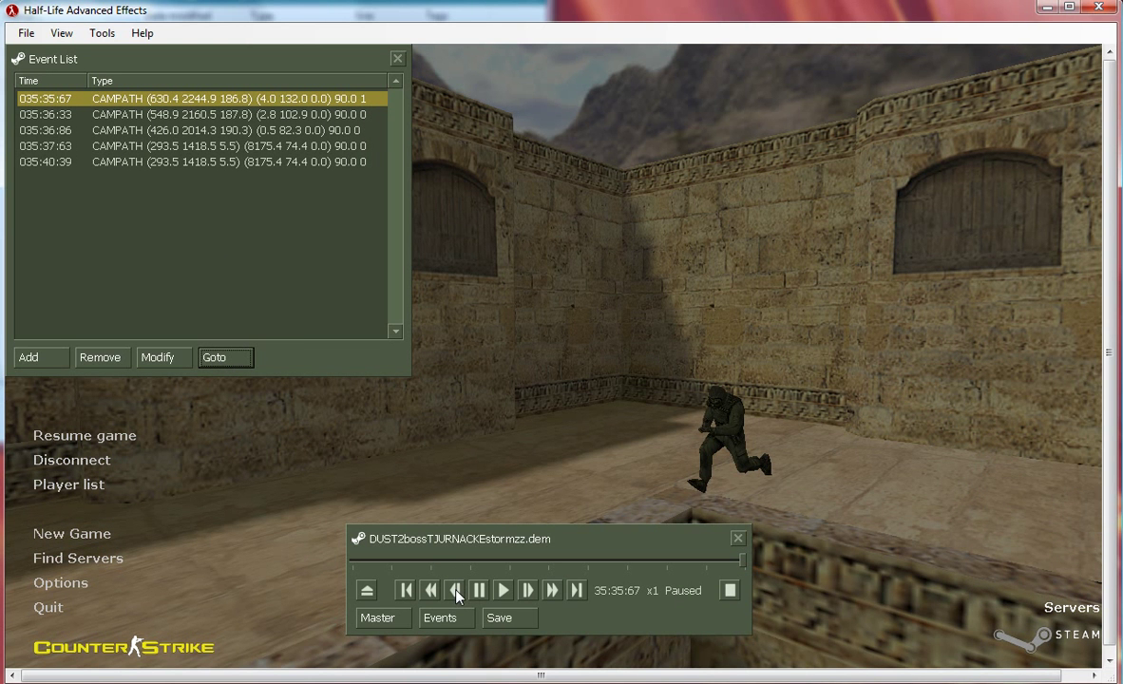
pyautogui.click(456, 591)
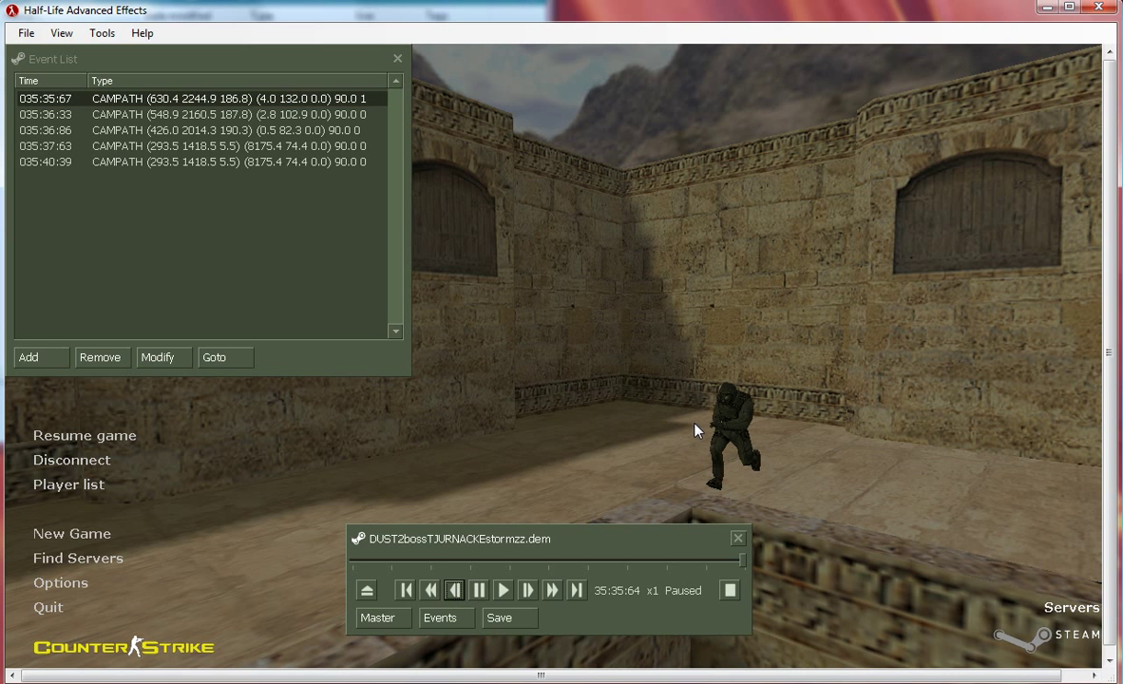
pyautogui.press('Escape')
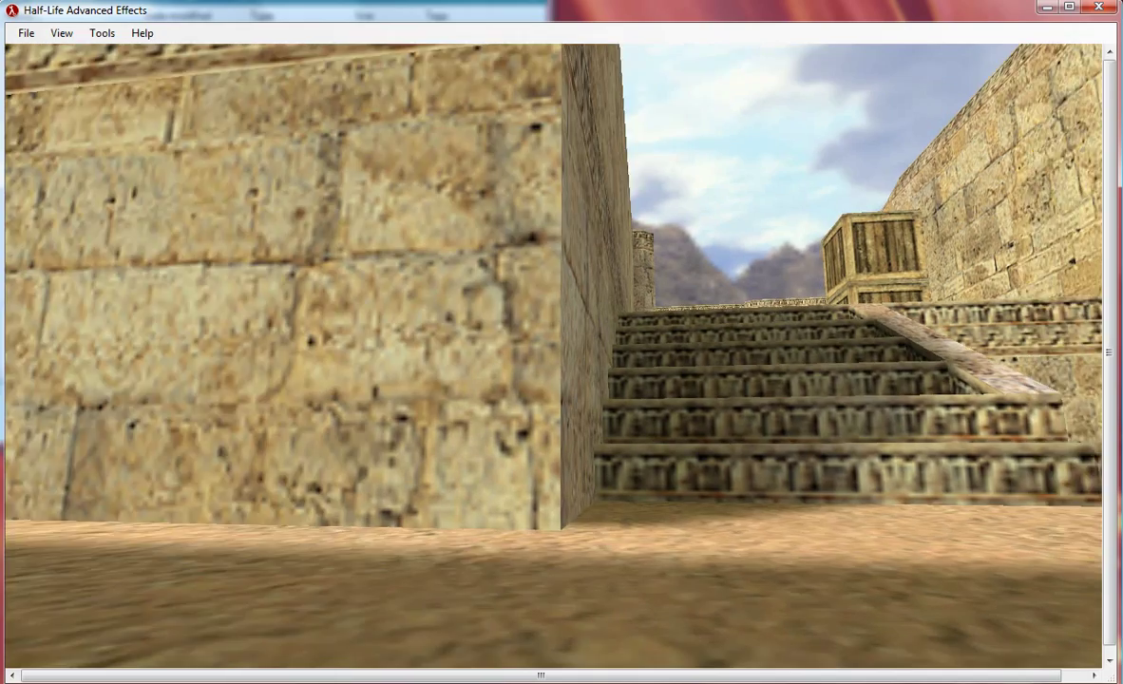
# Go to the last CAMPATH event at 035:40:39 and move the camera up to a viewpoint beside the stacked crates.
pyautogui.press('Escape')
pyautogui.click(104, 159)
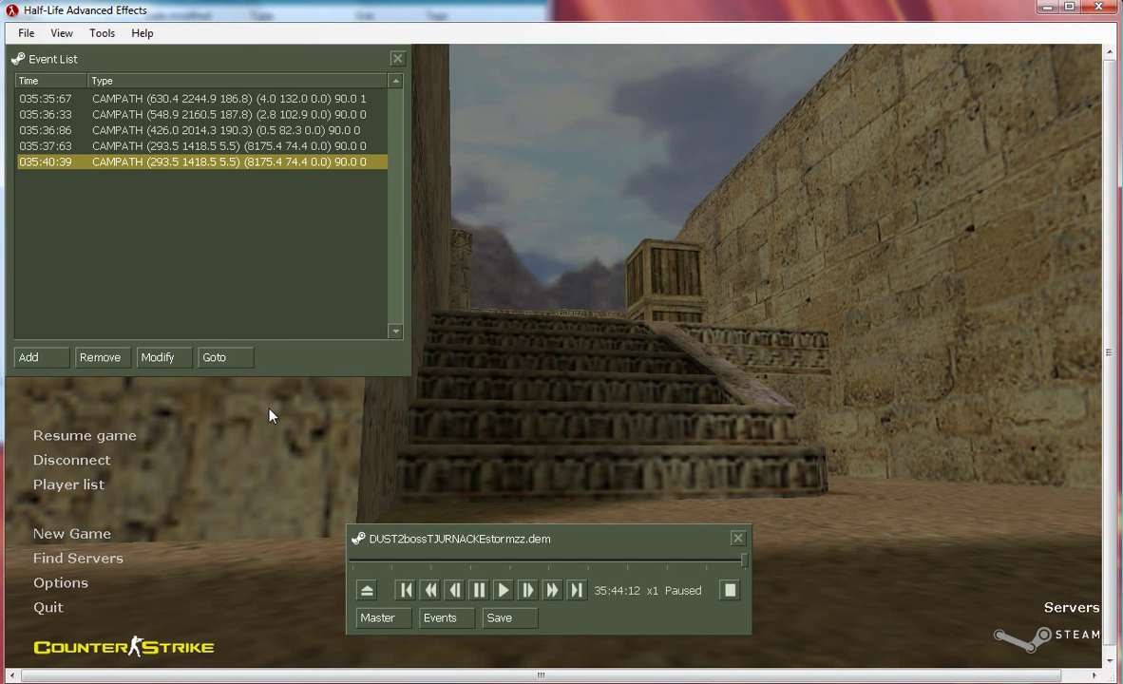
pyautogui.click(229, 358)
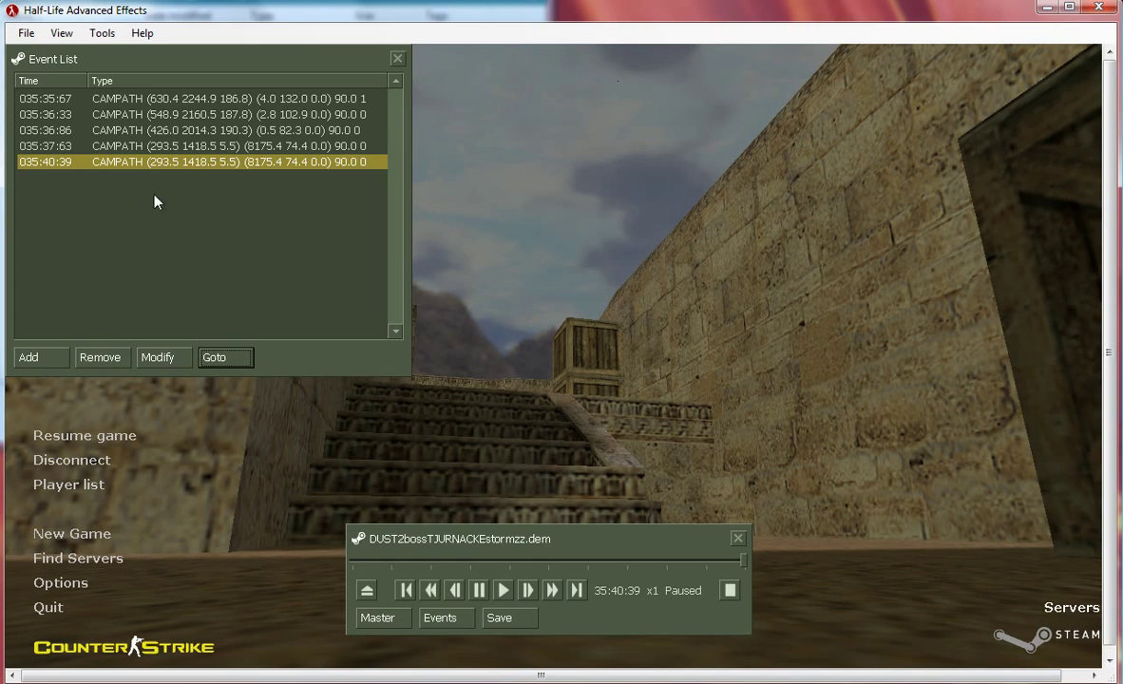
pyautogui.press('Escape')
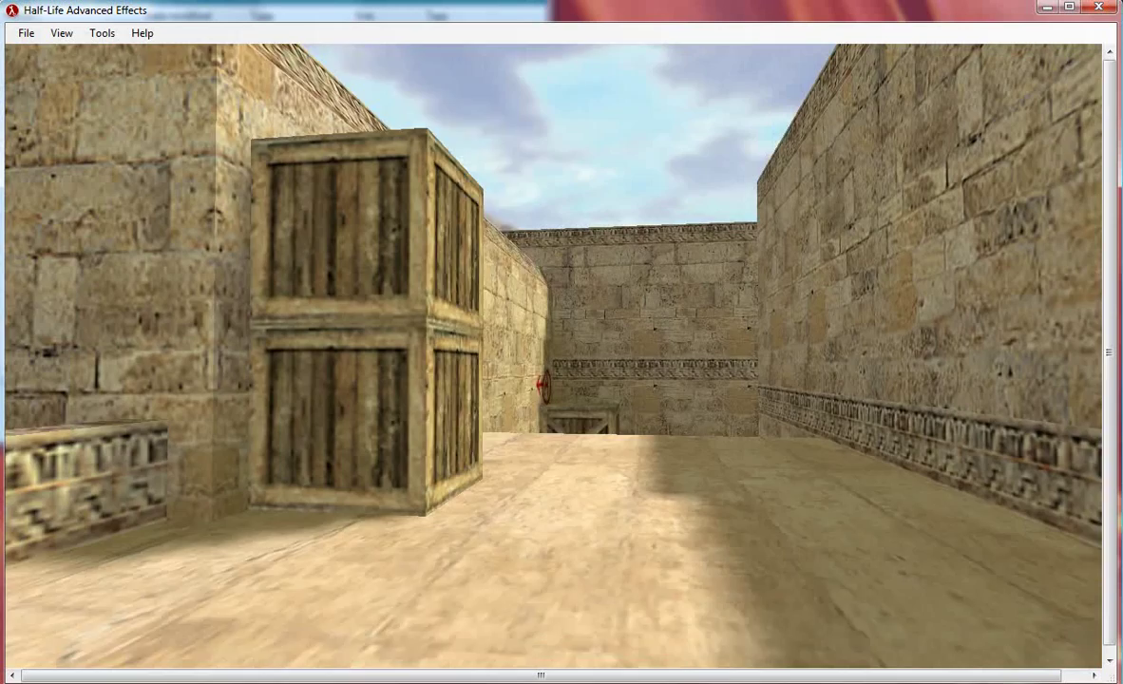
pyautogui.press('Escape')
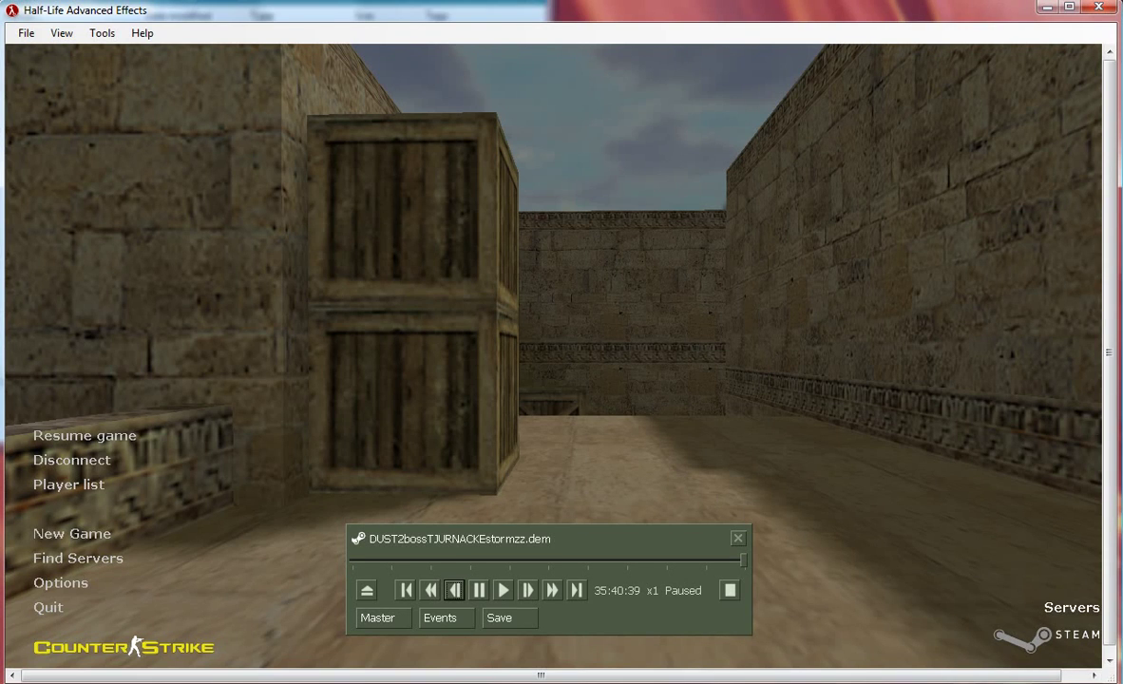